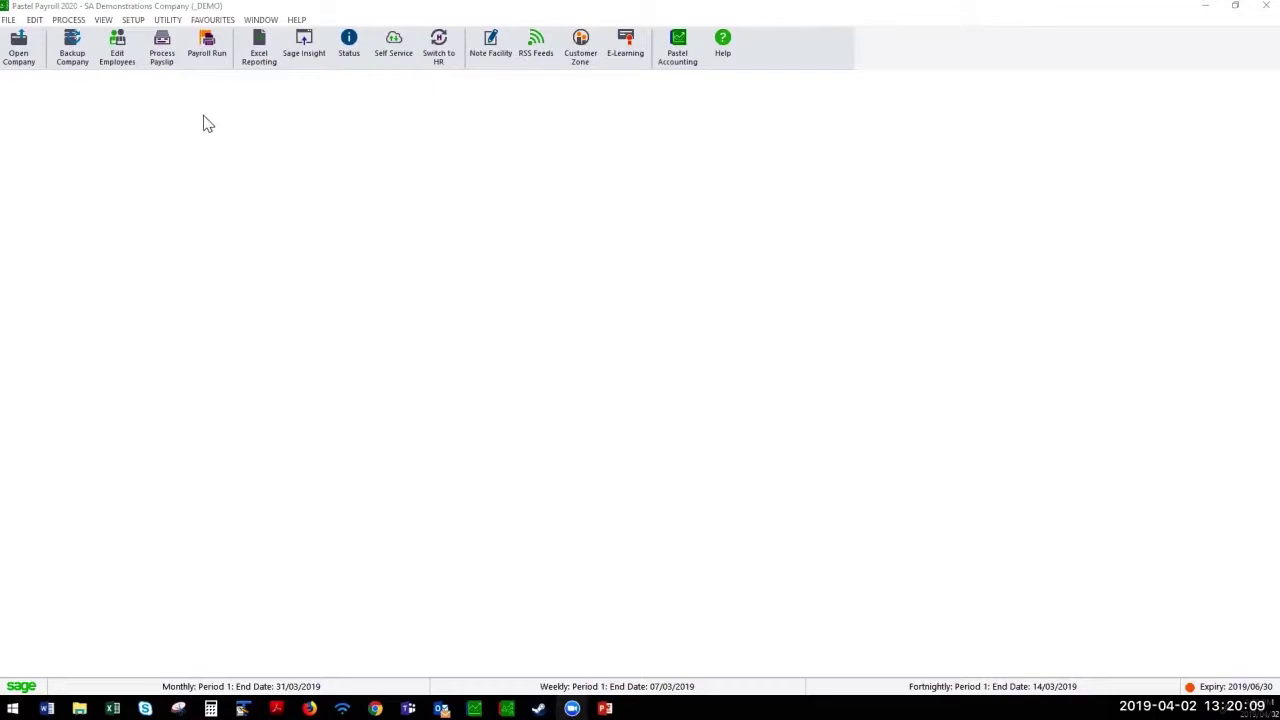
Step: Open Utility > Sage Connected Services at the Sage Pay tab
click(168, 20)
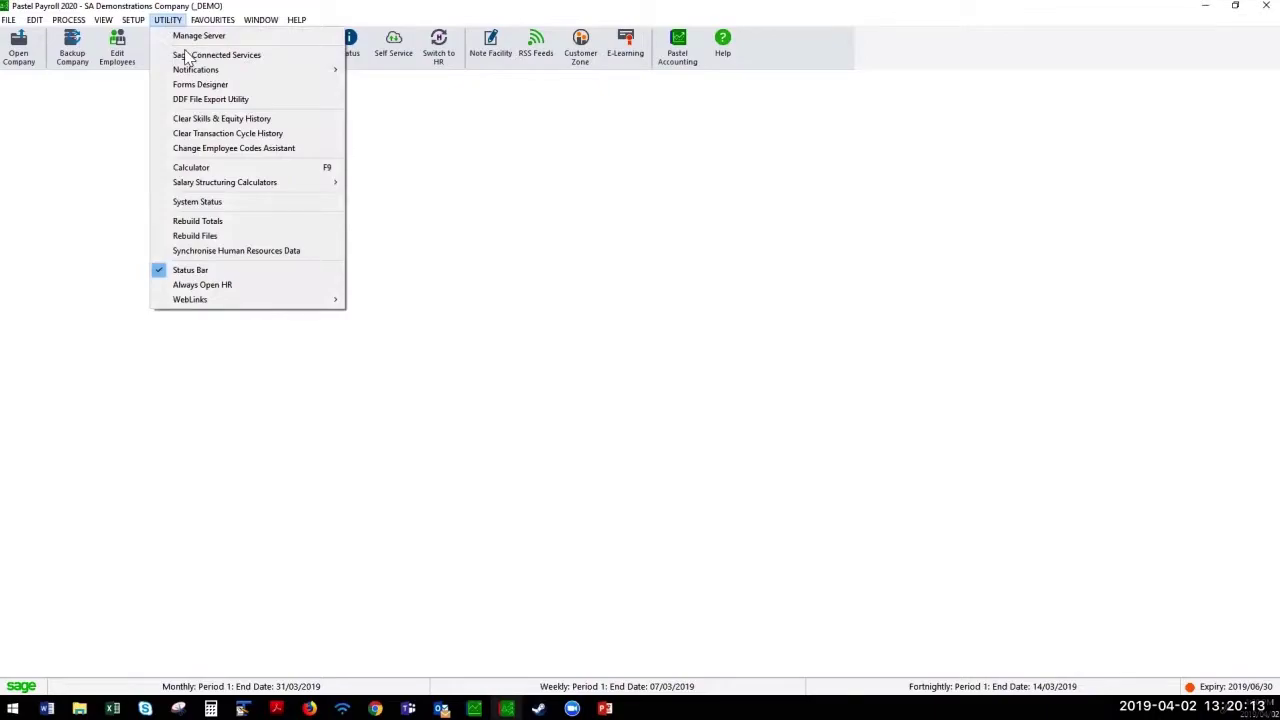
click(188, 55)
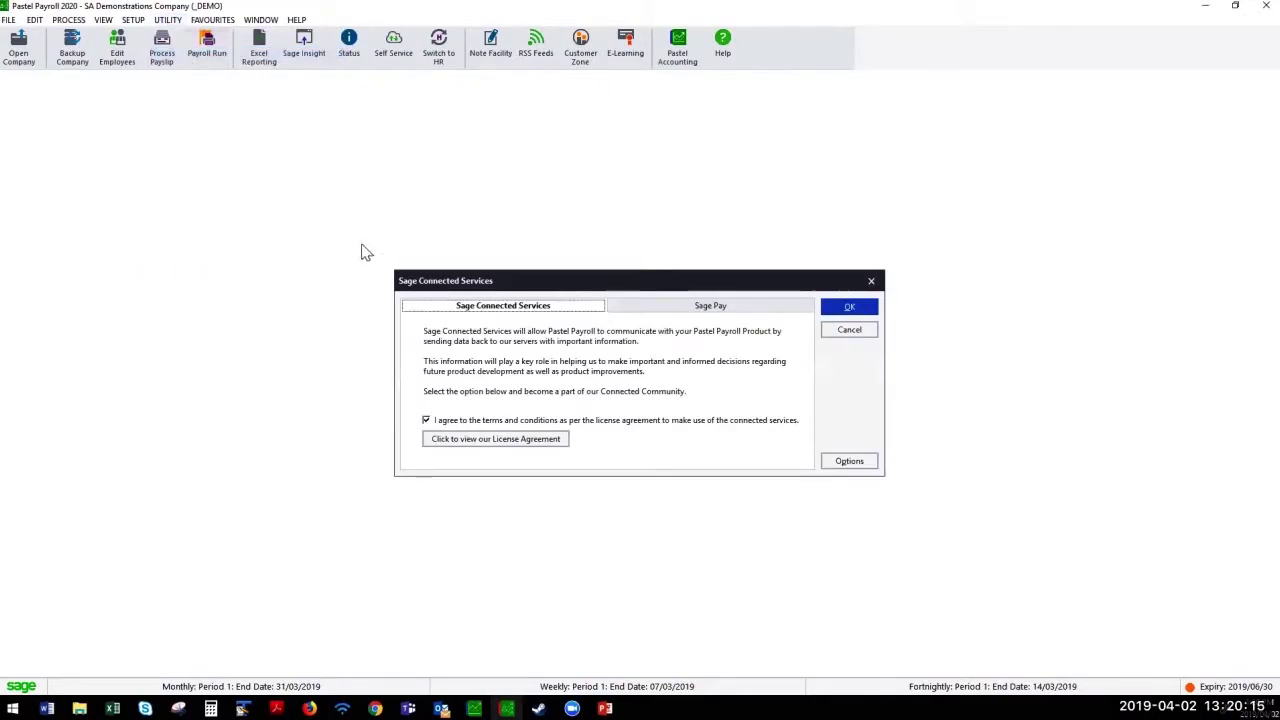
click(664, 310)
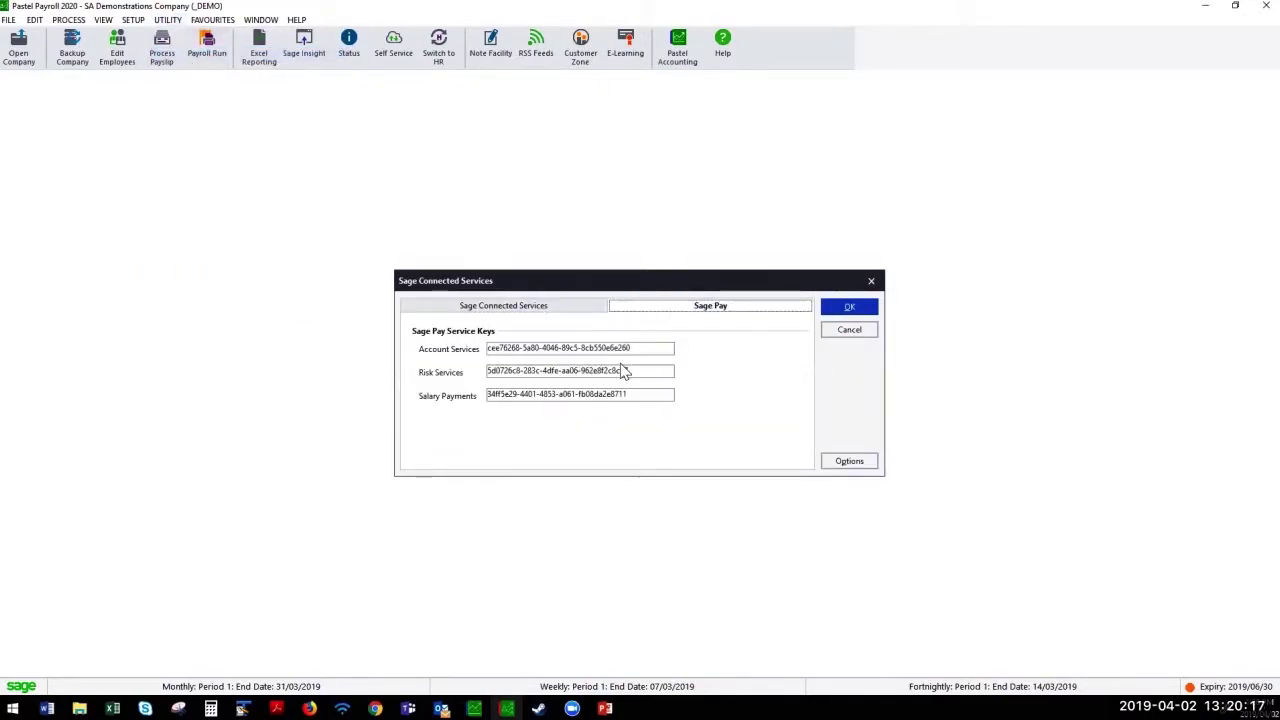
Step: Select the Account Services, Risk Services and Salary Payments keys, then switch to the Sage Pay login page
double_click(531, 349)
double_click(529, 371)
double_click(531, 395)
double_click(537, 348)
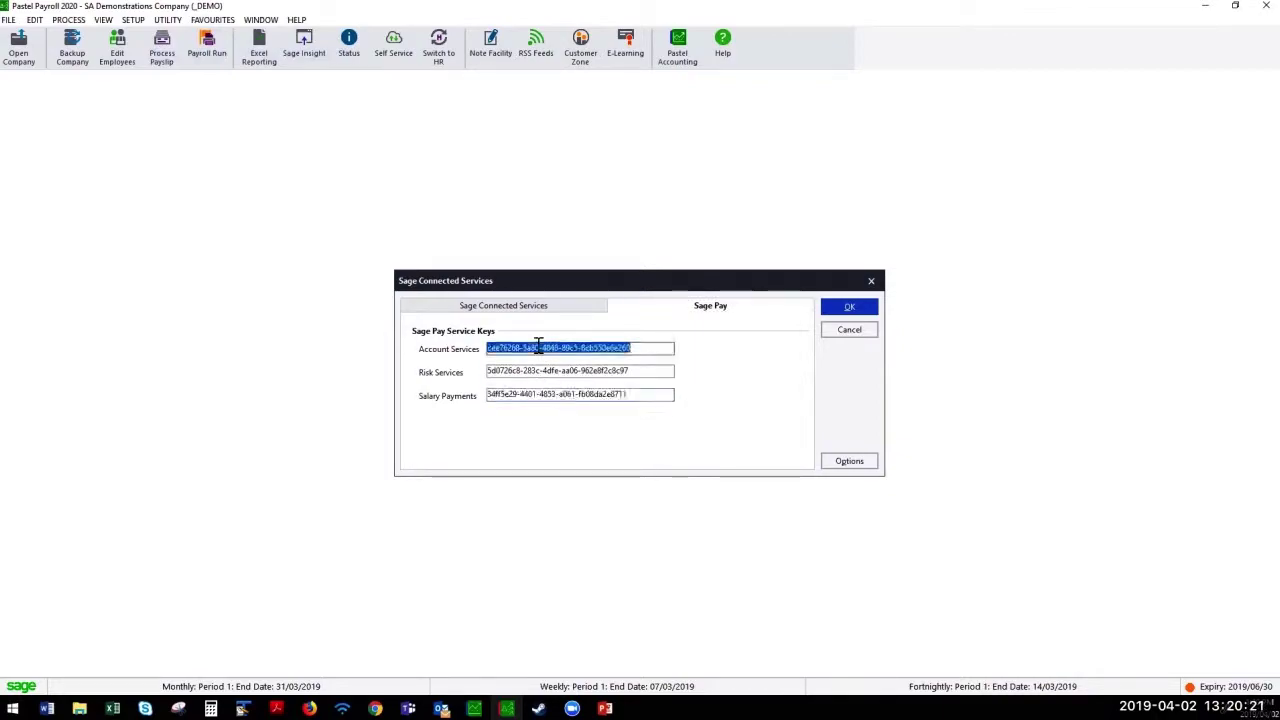
double_click(527, 371)
double_click(523, 394)
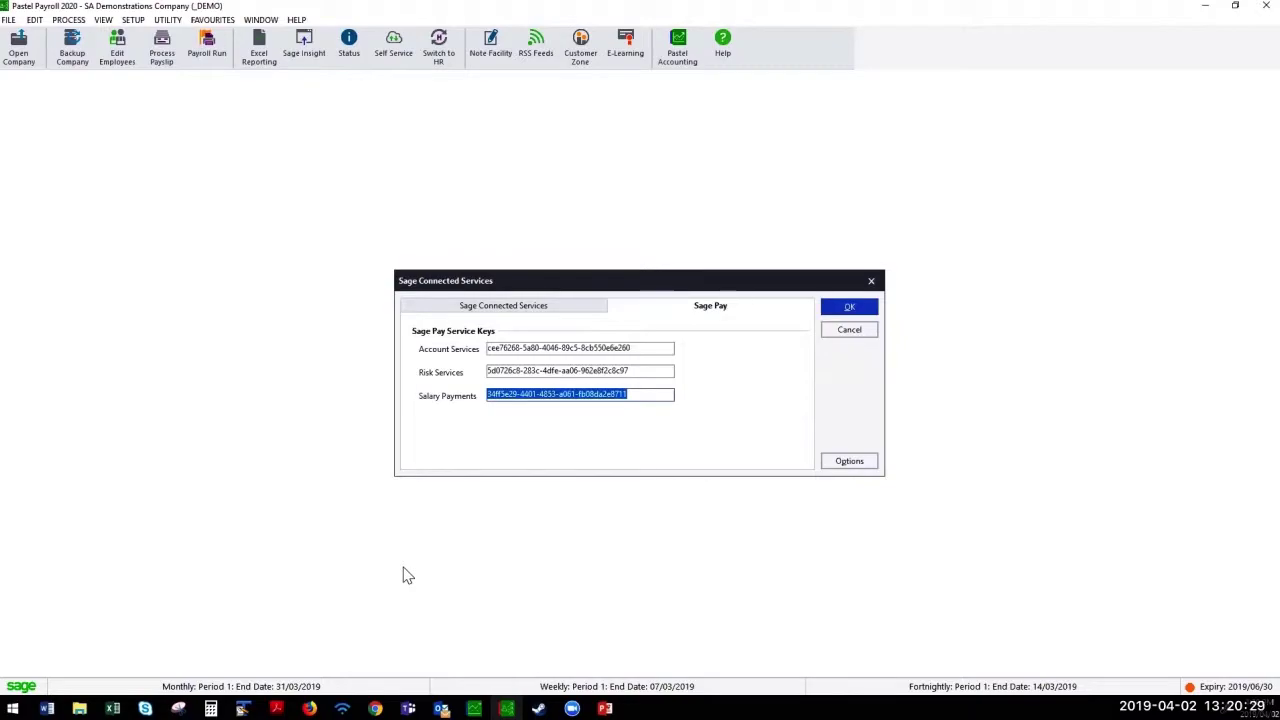
click(375, 708)
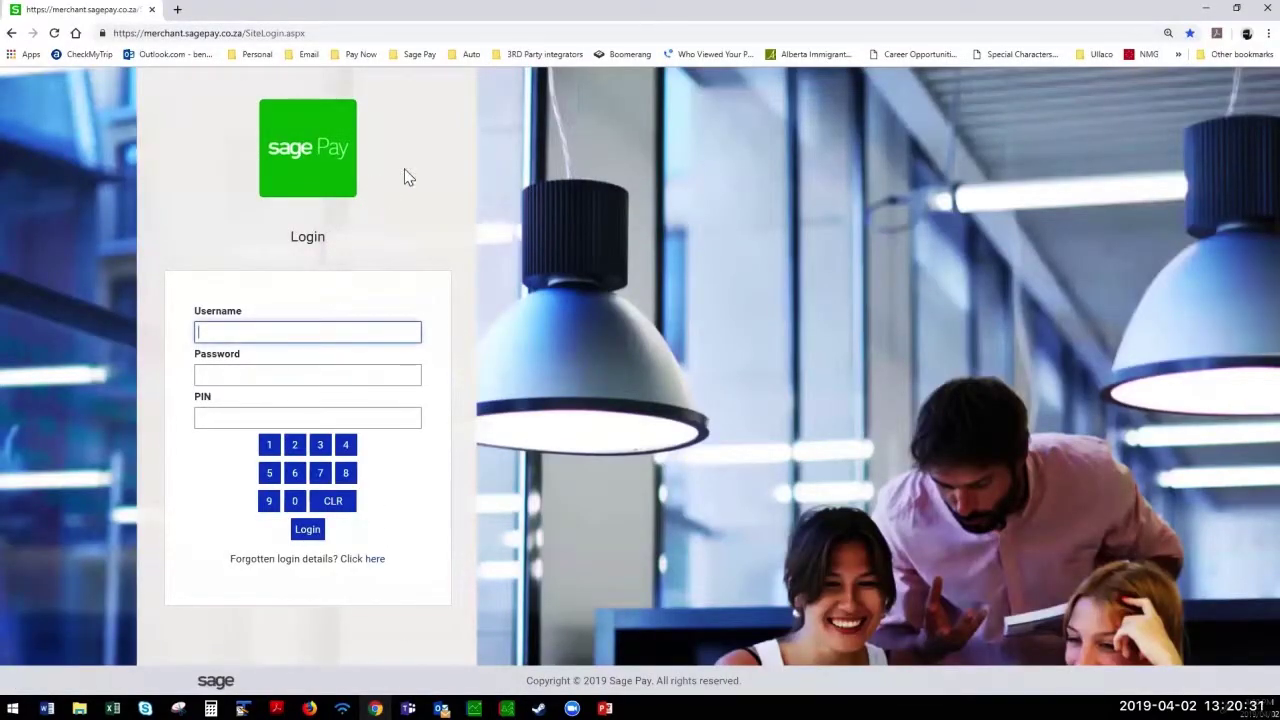
Step: Log in to the Sage Pay merchant portal using the saved login bookmark
click(465, 56)
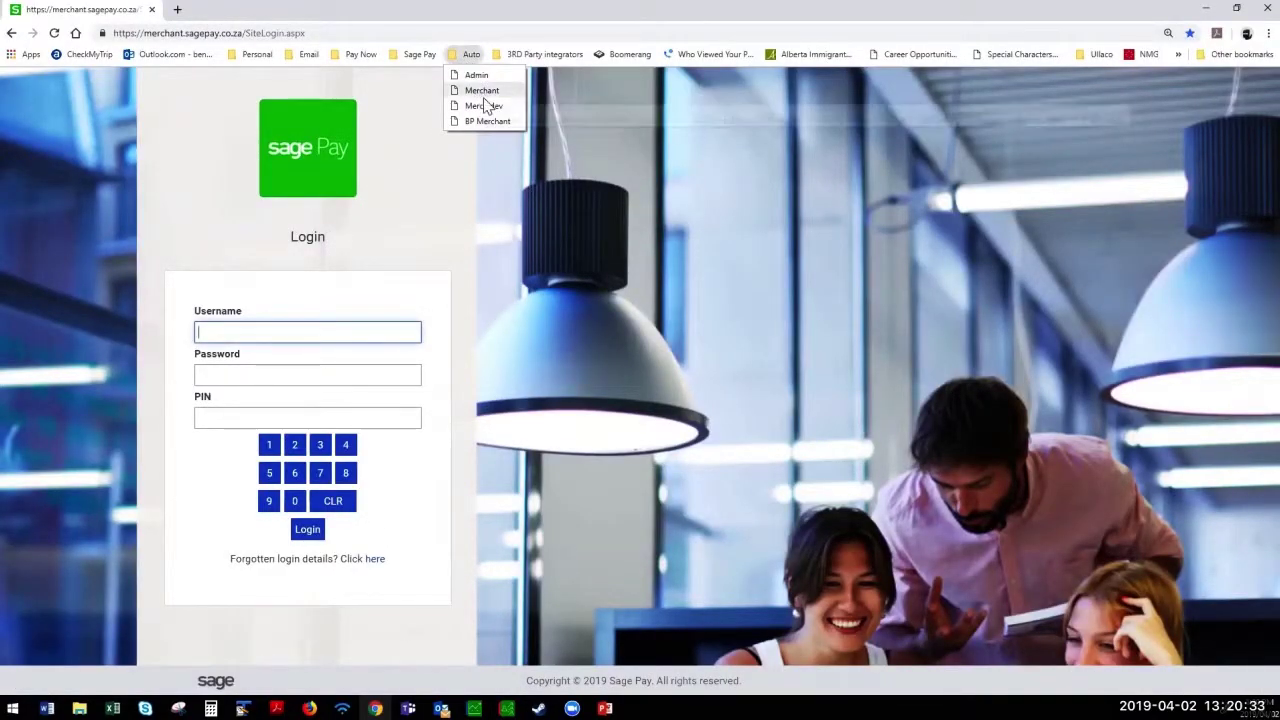
click(492, 104)
click(757, 109)
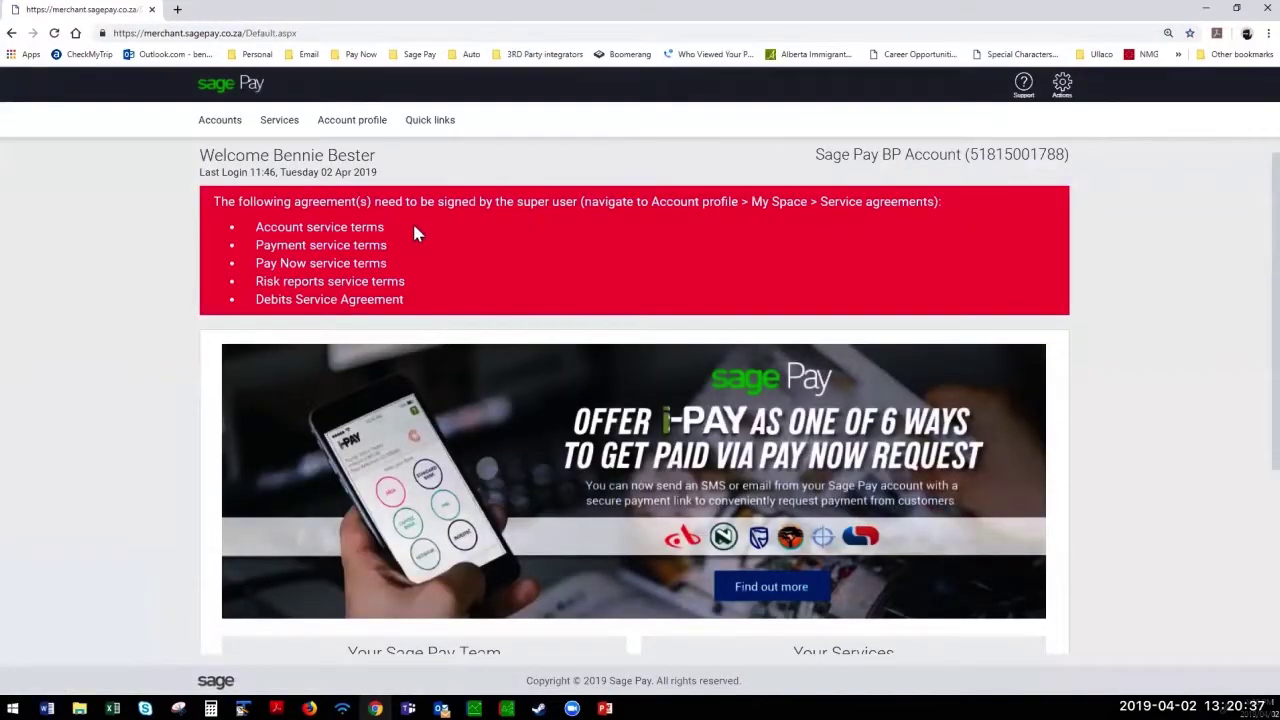
Step: Copy the service key from Account profile > Sage connect > Salary payments
click(345, 124)
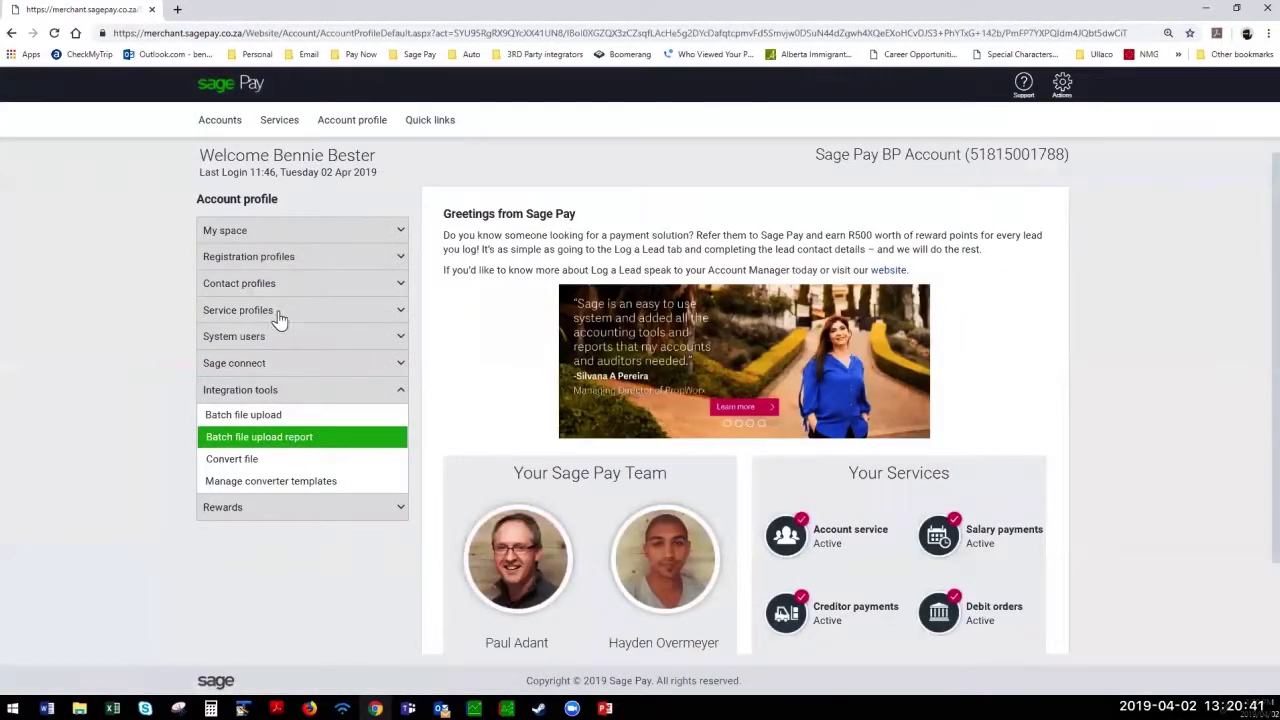
click(263, 370)
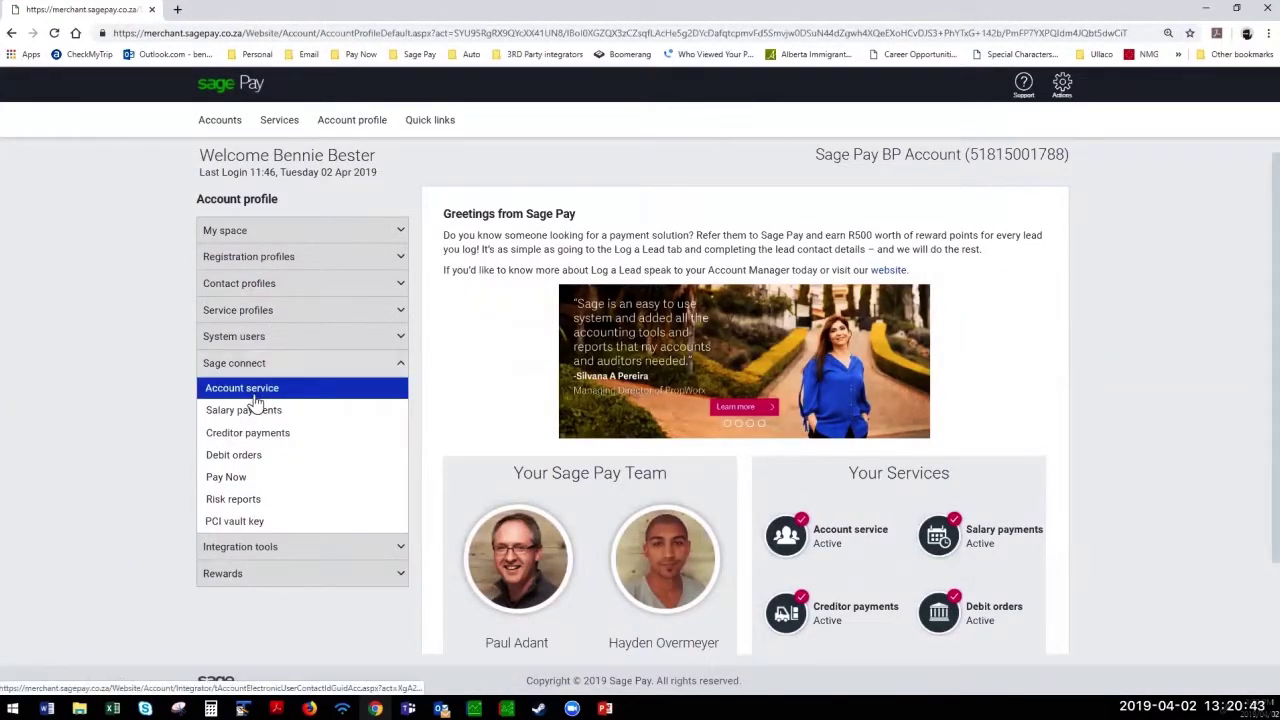
click(254, 410)
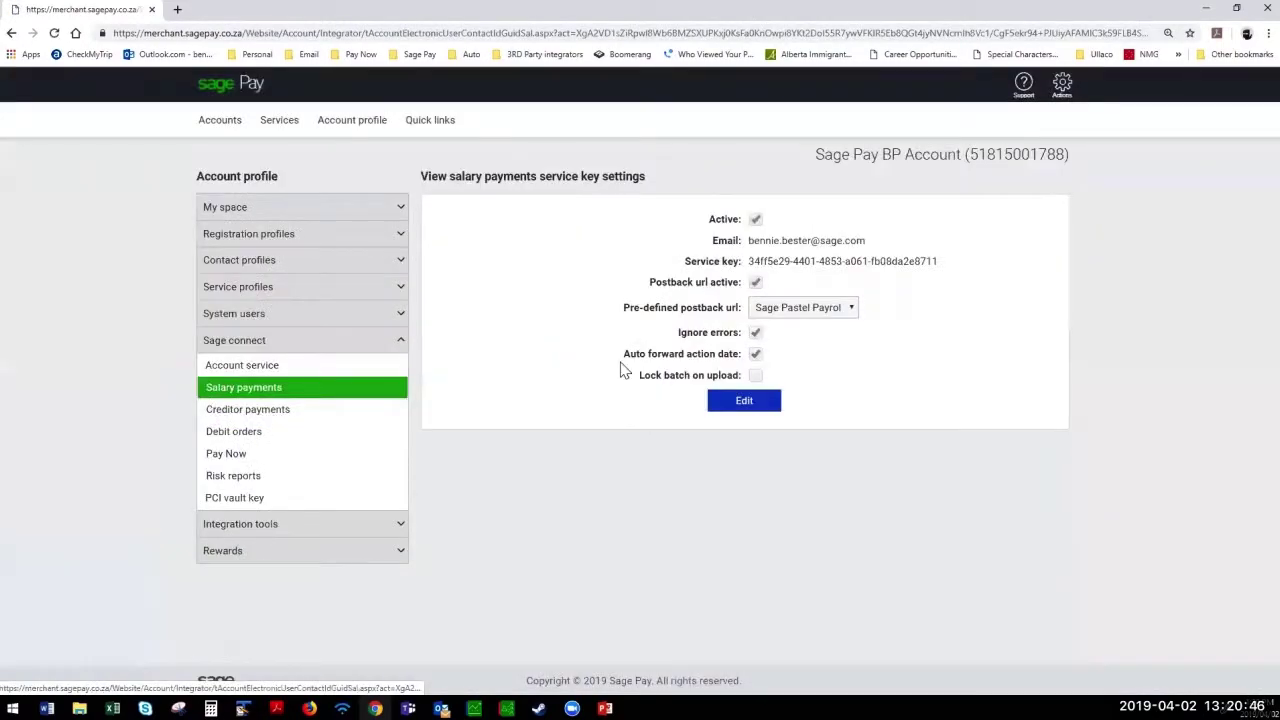
drag(942, 262, 748, 259)
right_click(762, 263)
click(778, 267)
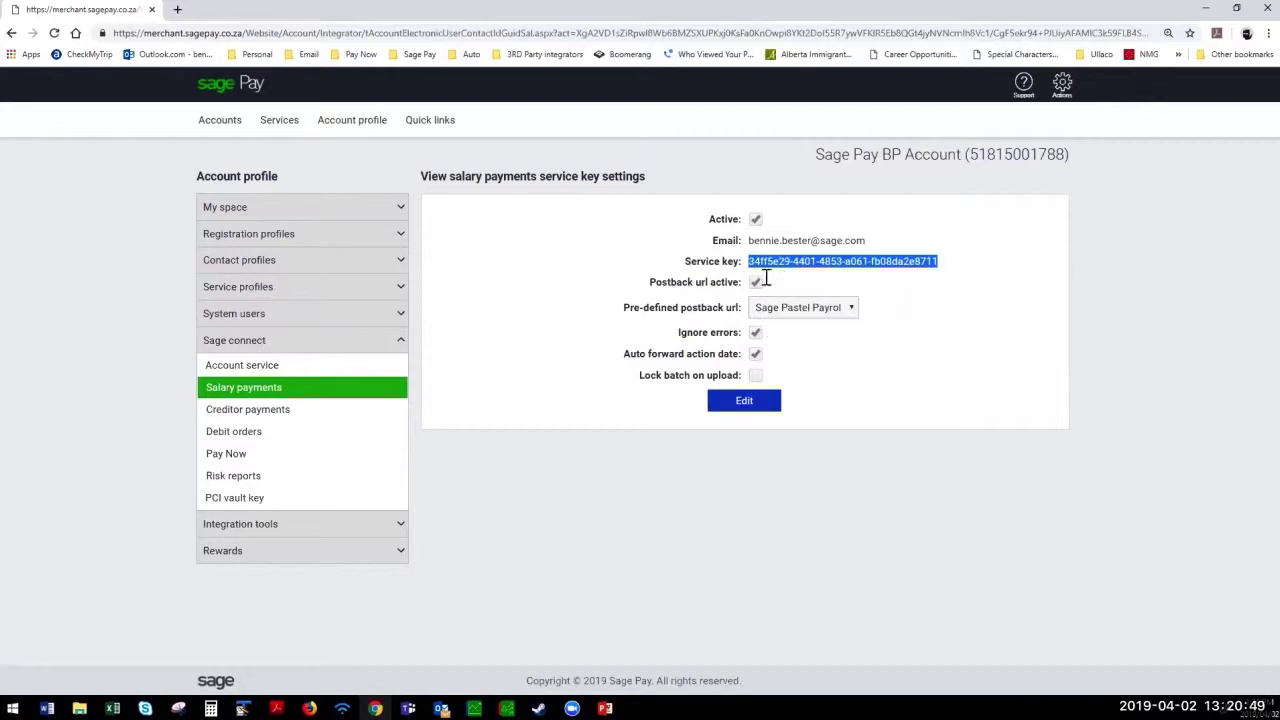
Step: Check the Account Services, Risk Services and Salary Payments keys in Pastel Payroll and confirm with OK
mouse_move(507, 708)
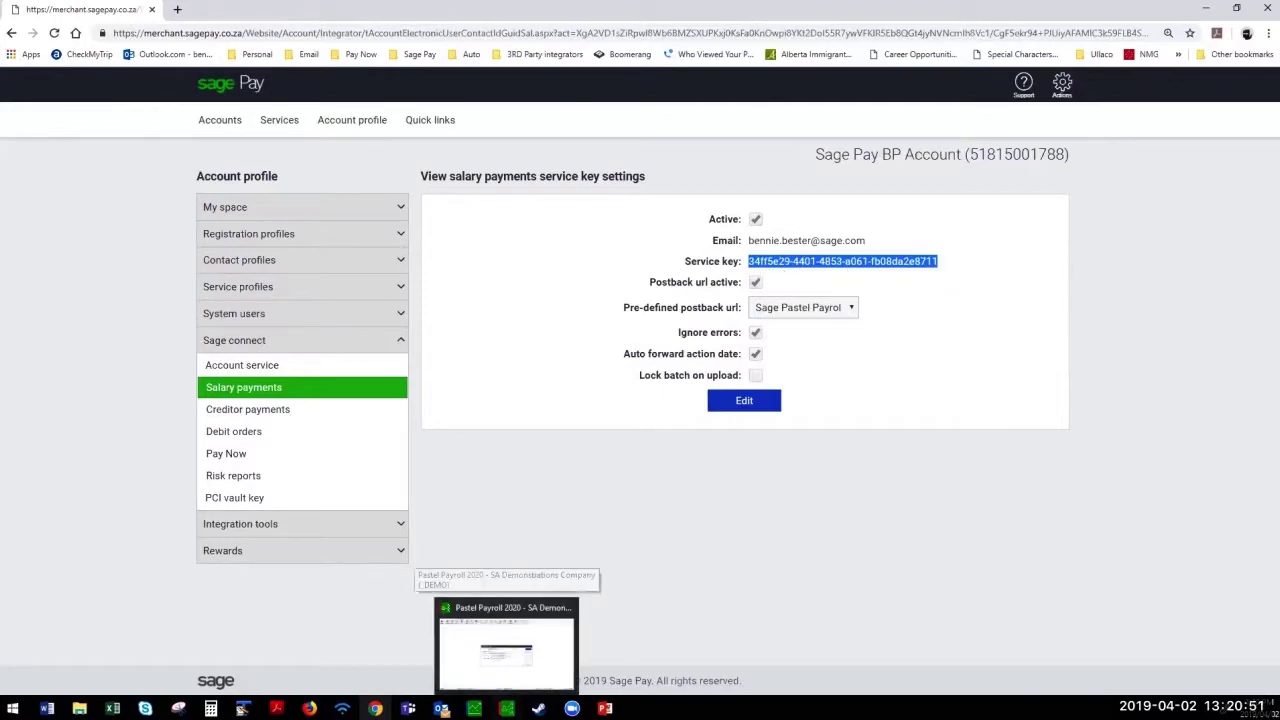
click(513, 660)
click(543, 347)
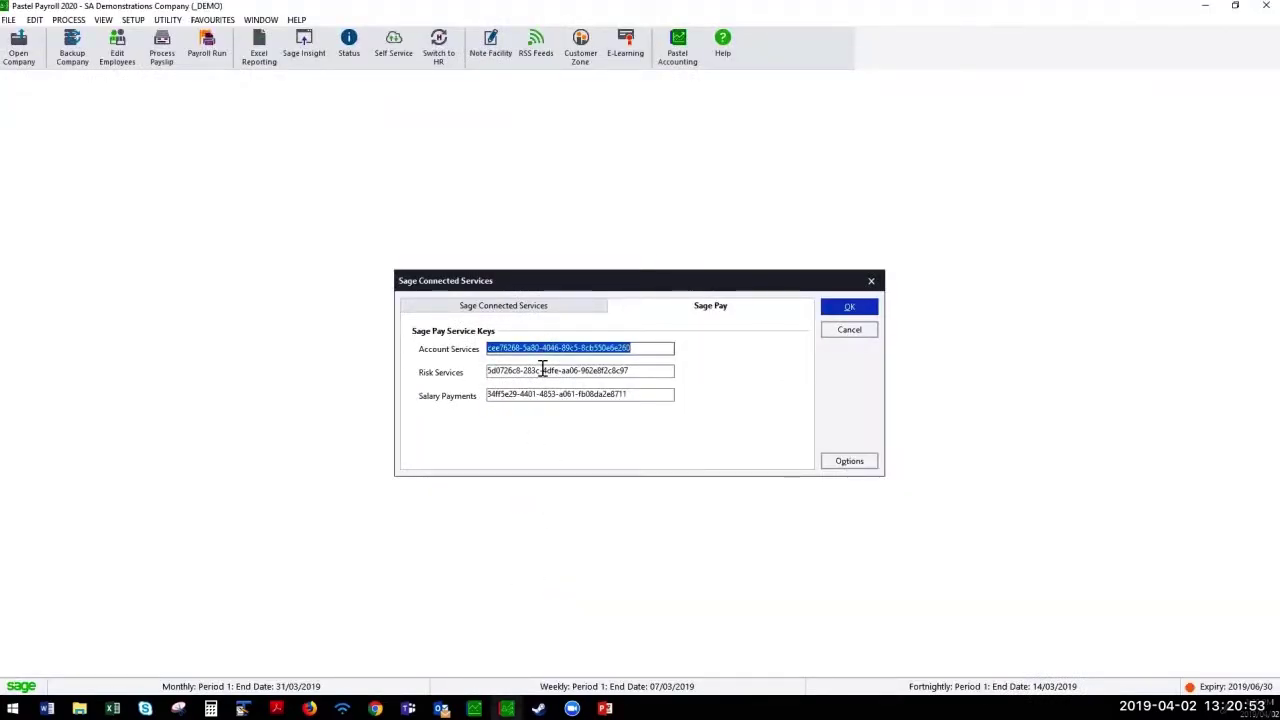
click(543, 370)
click(539, 394)
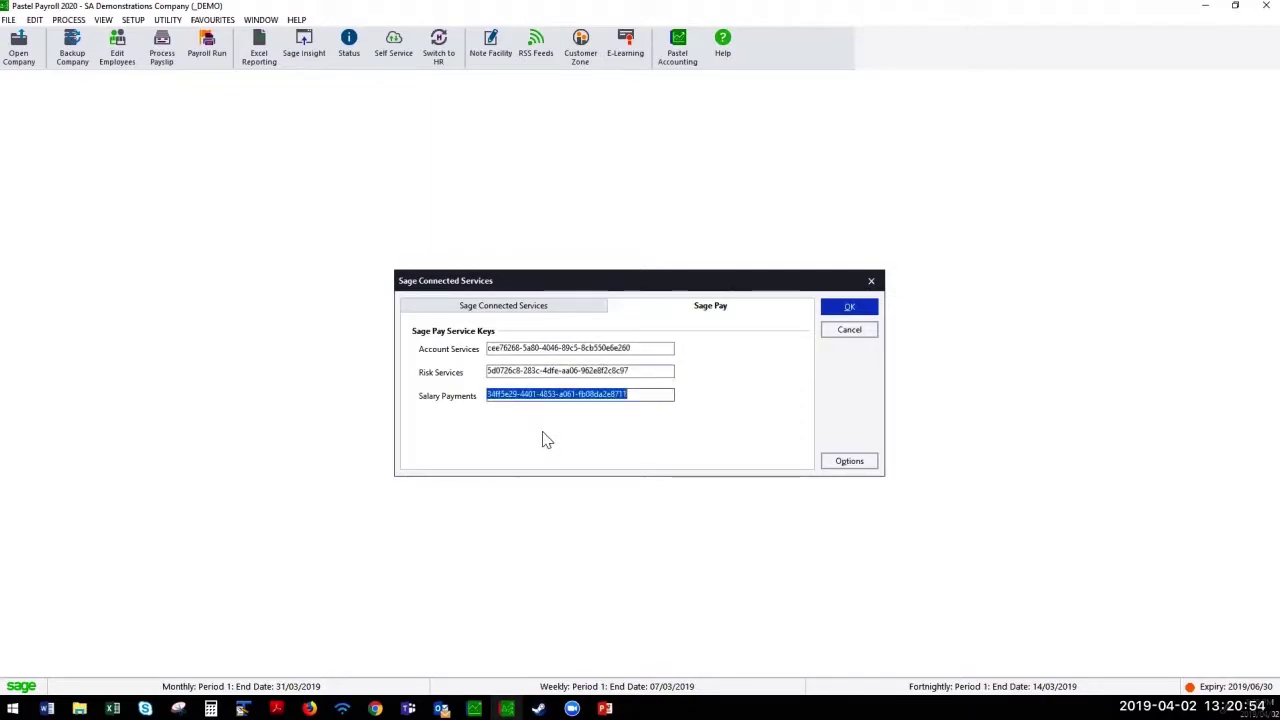
click(846, 310)
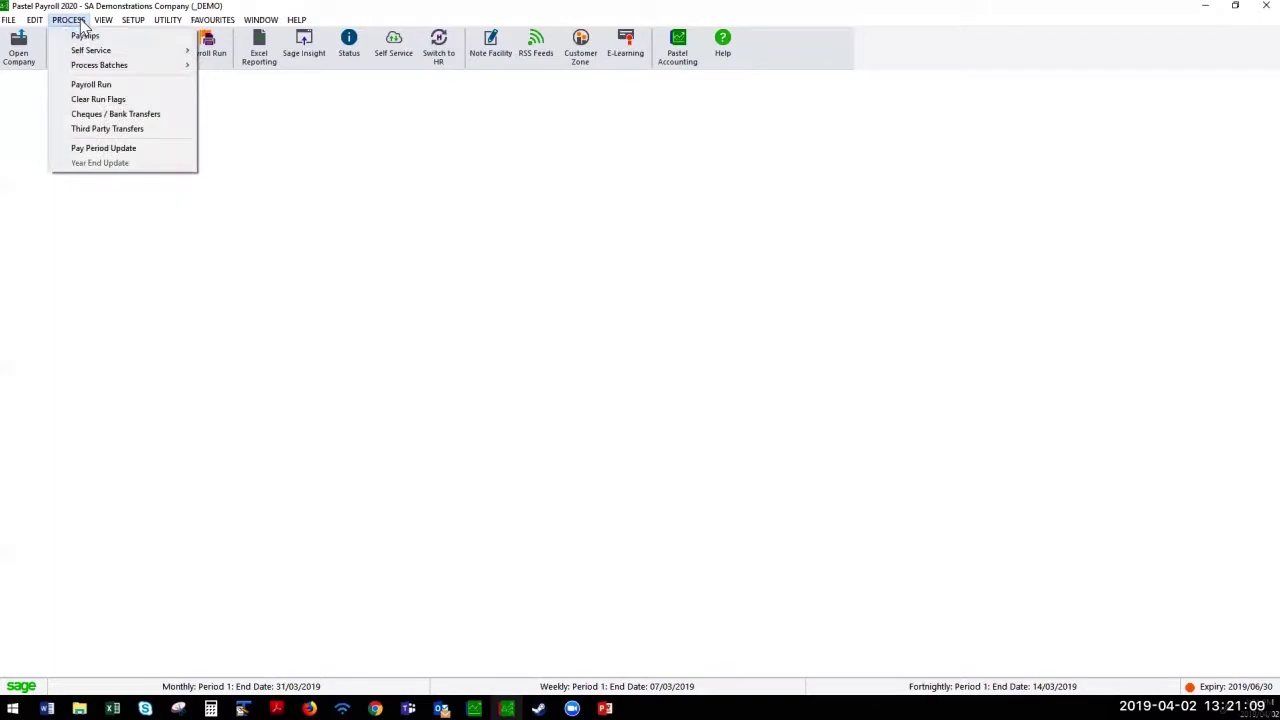
Step: Start a bank transfer with Sage Pay Salary Payments as the method, accepting the unverified-account warning and employee filter
click(125, 113)
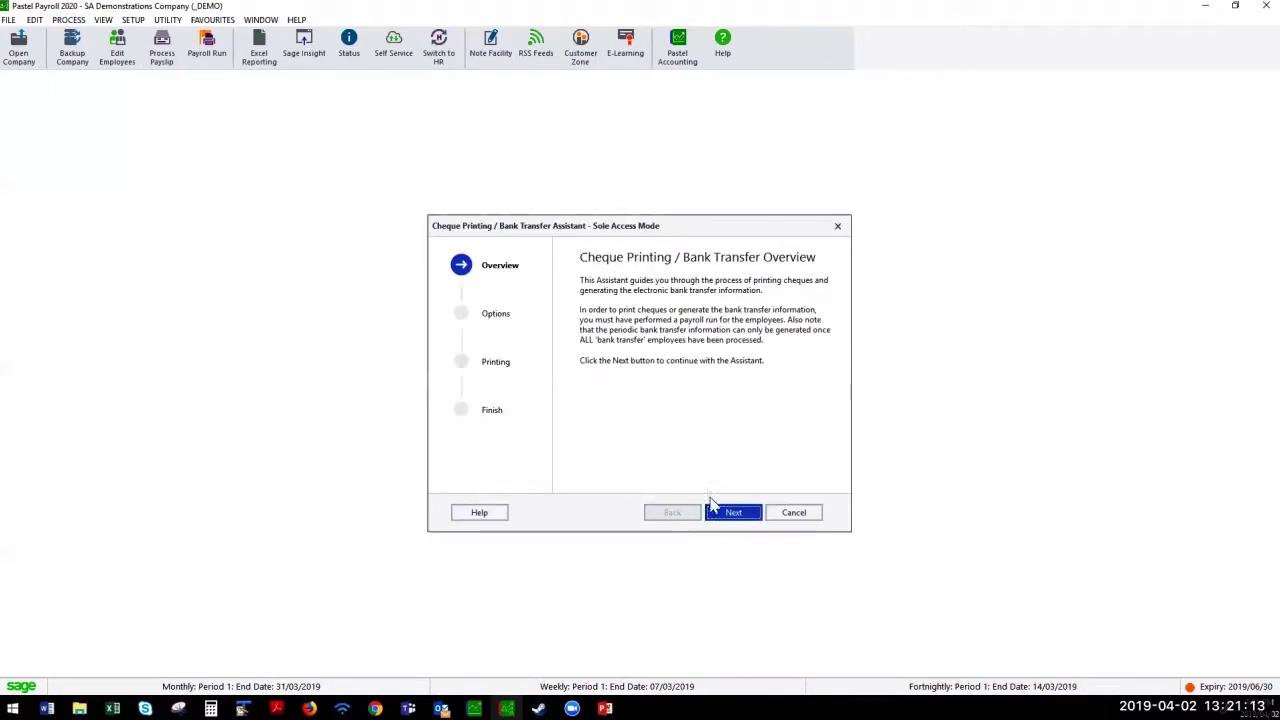
click(720, 508)
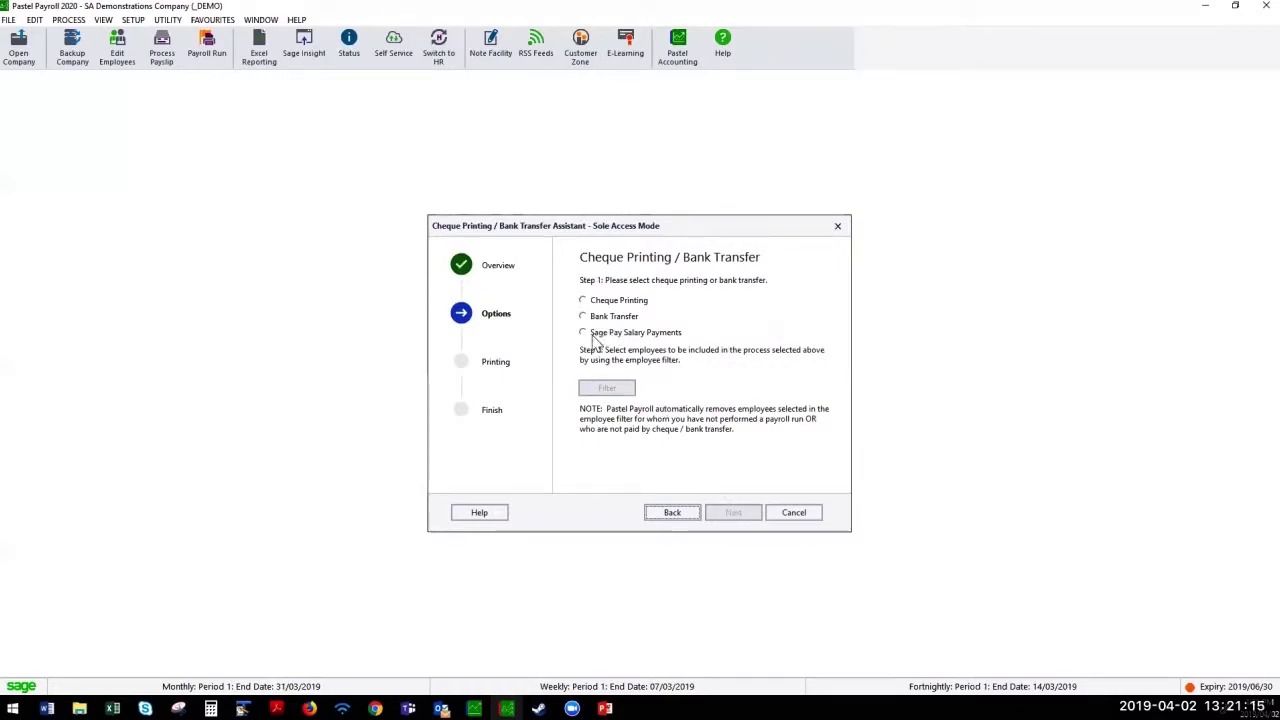
click(590, 336)
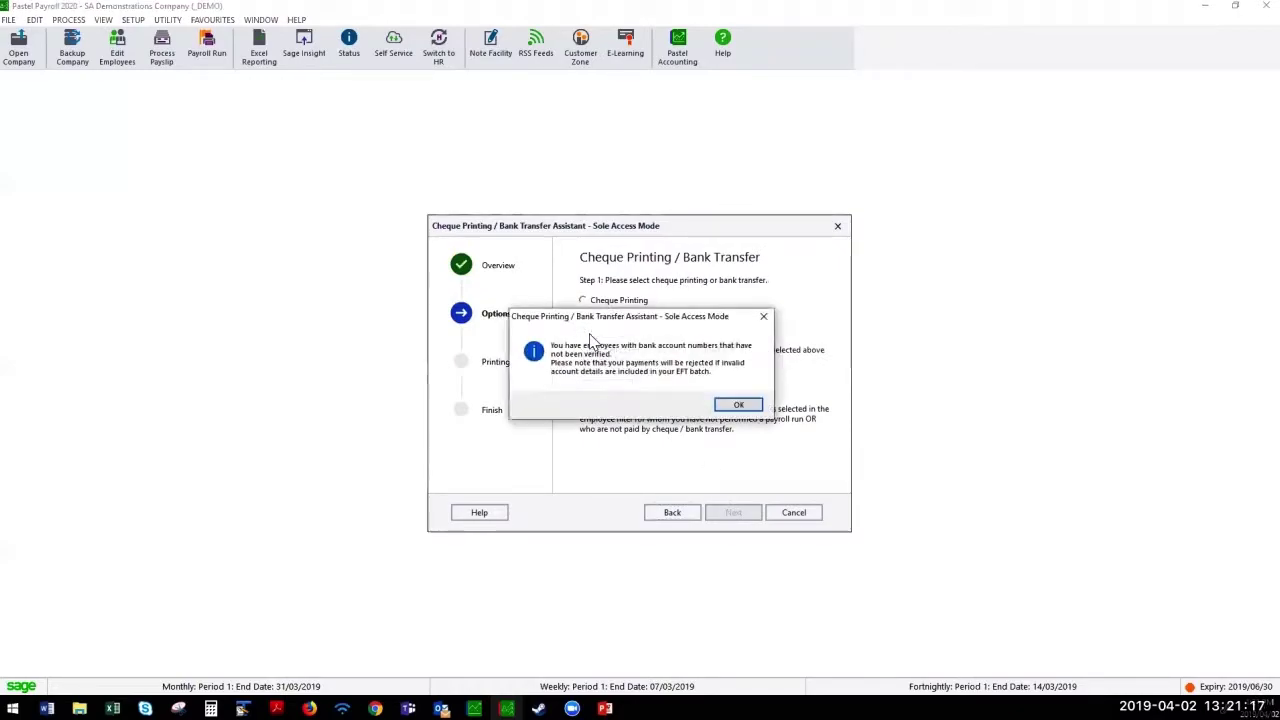
click(720, 404)
click(630, 393)
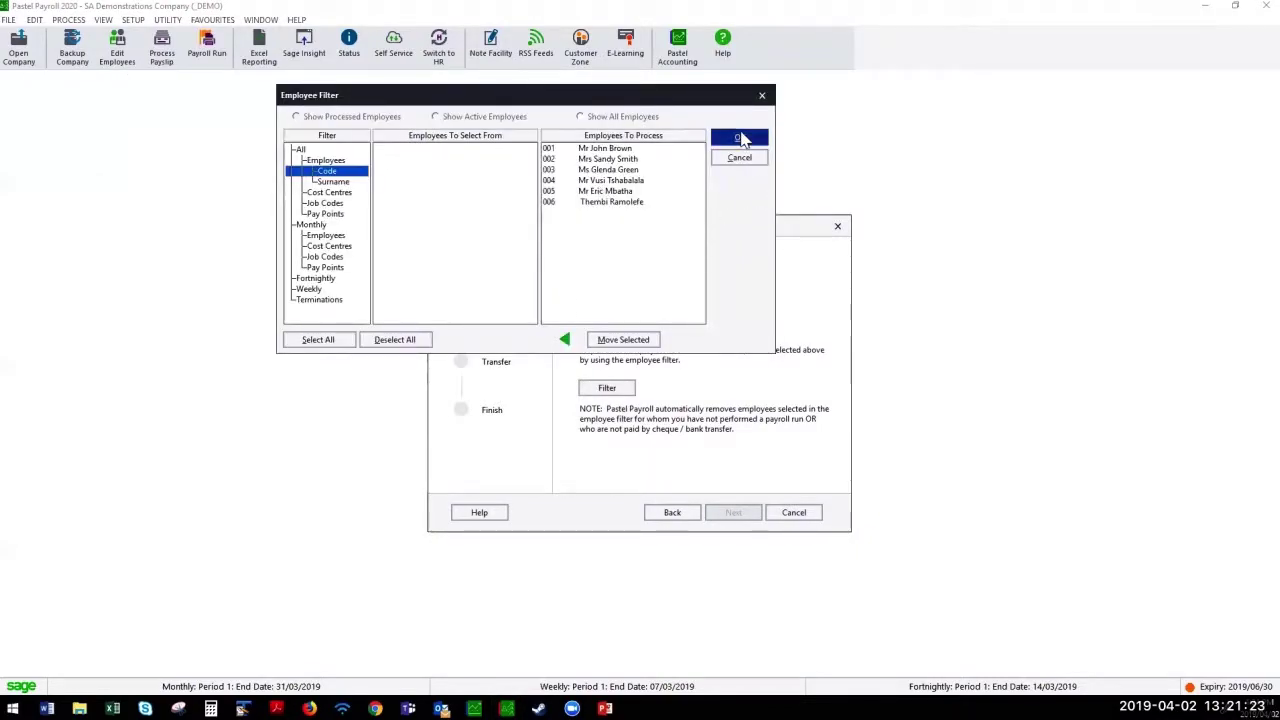
click(743, 138)
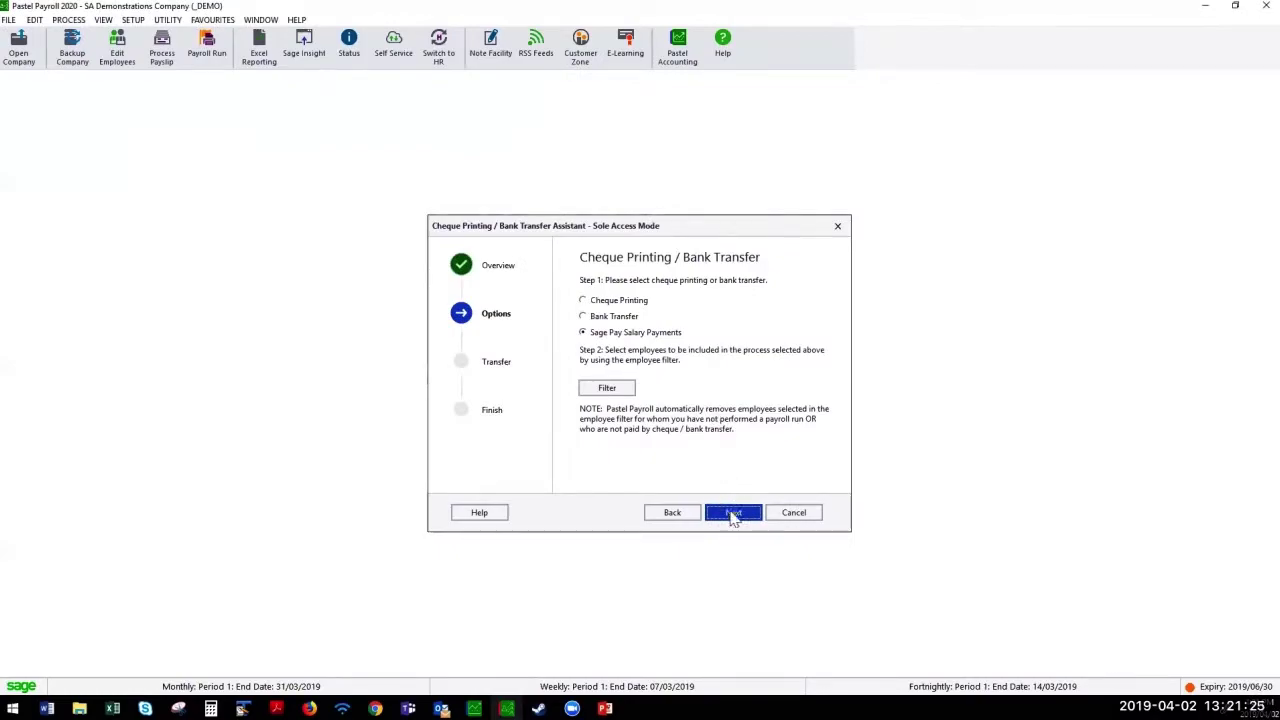
click(734, 514)
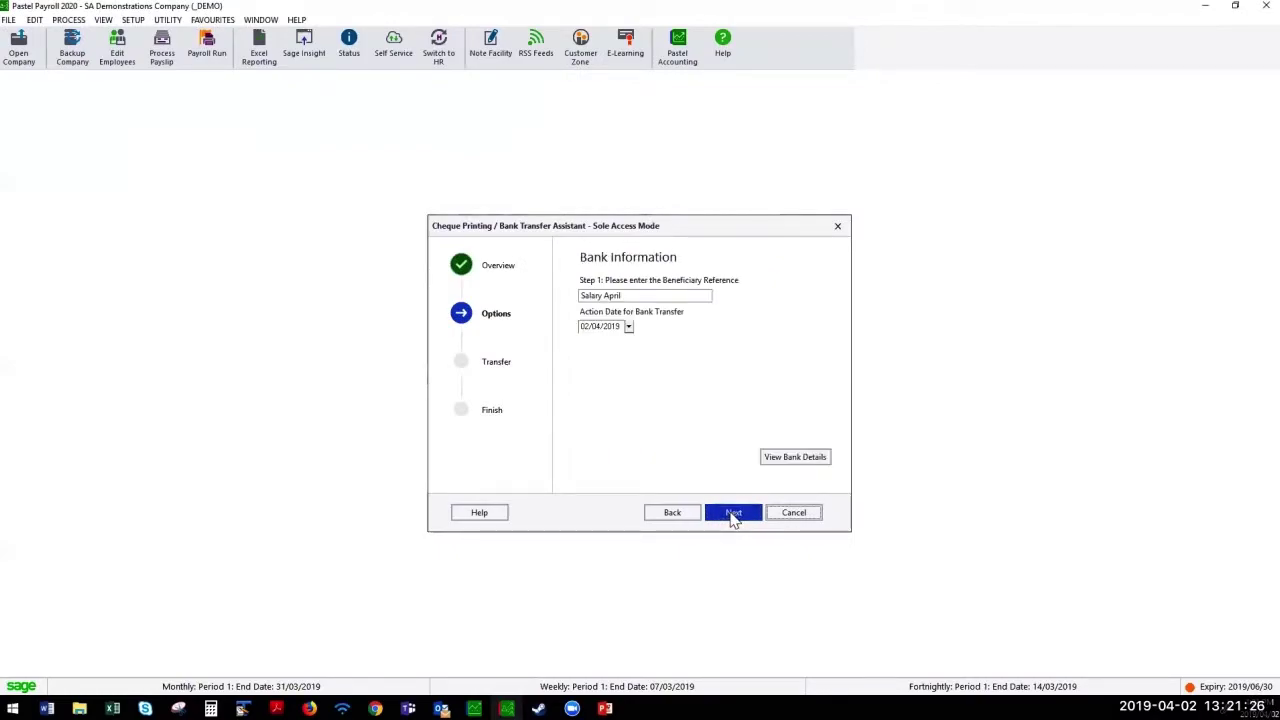
Step: Keep reference 'Salary April', set action date 05/04/2019 and send the batch
triple_click(632, 296)
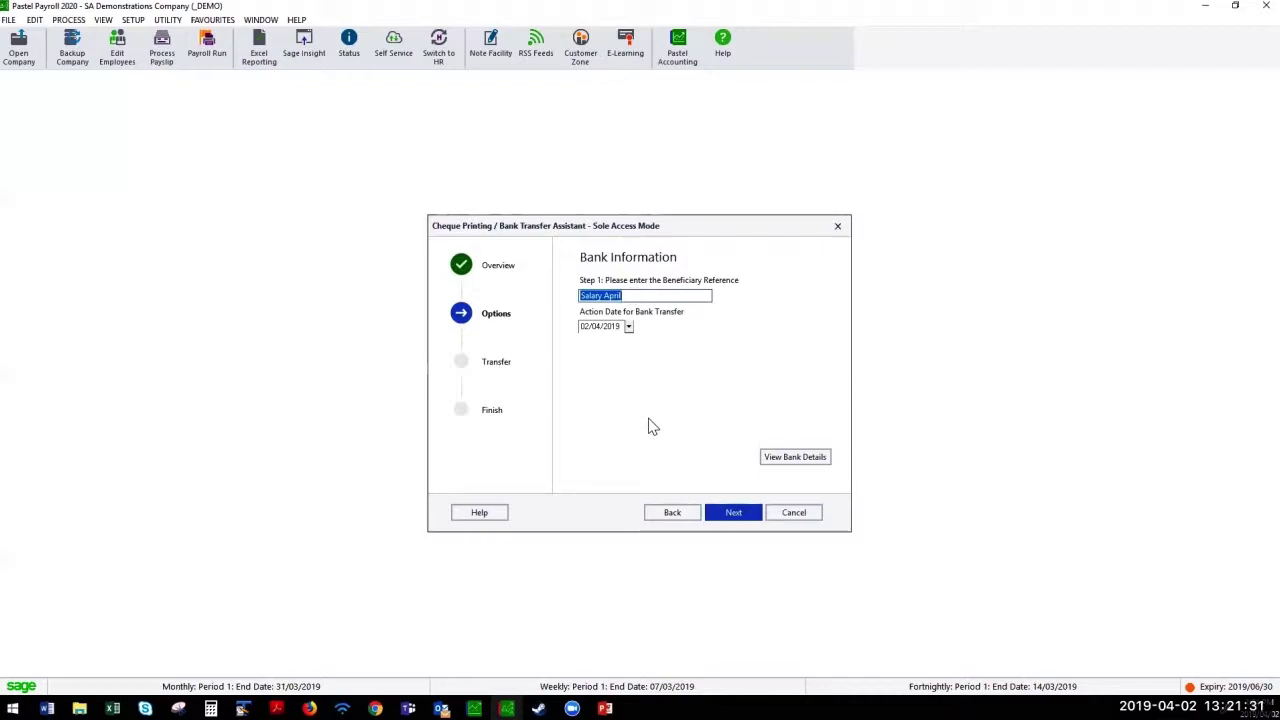
click(628, 327)
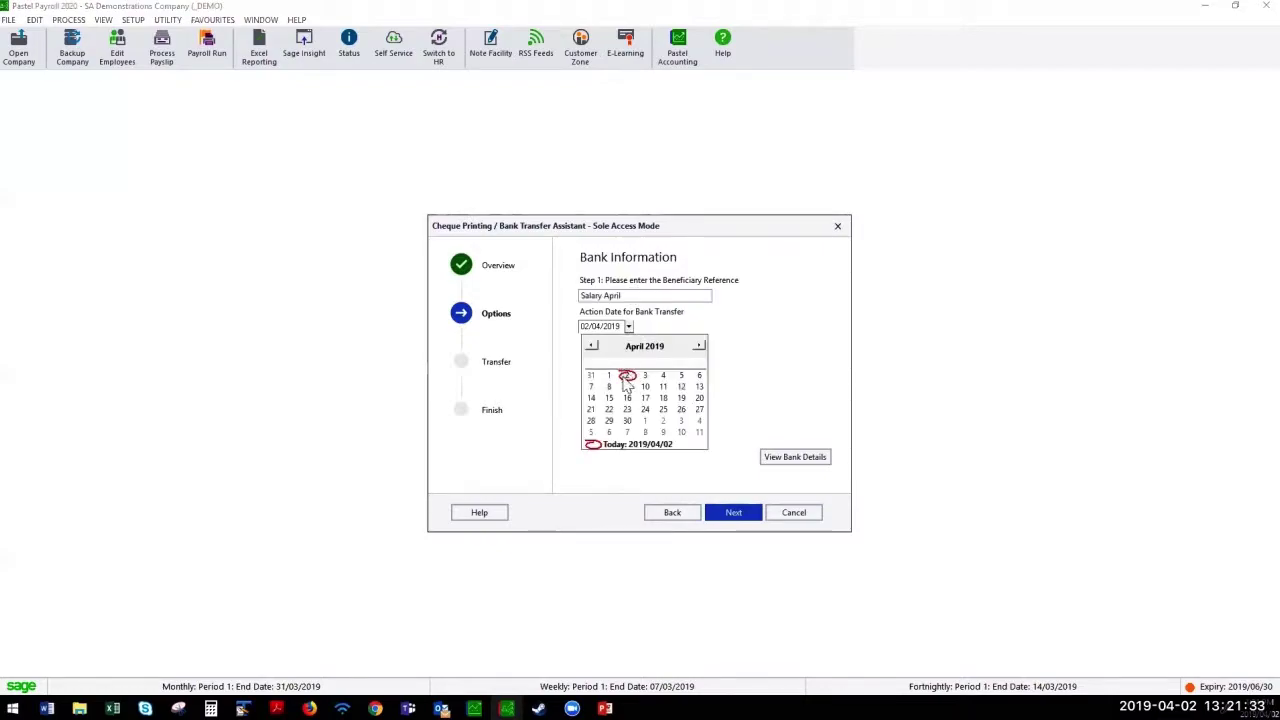
click(681, 376)
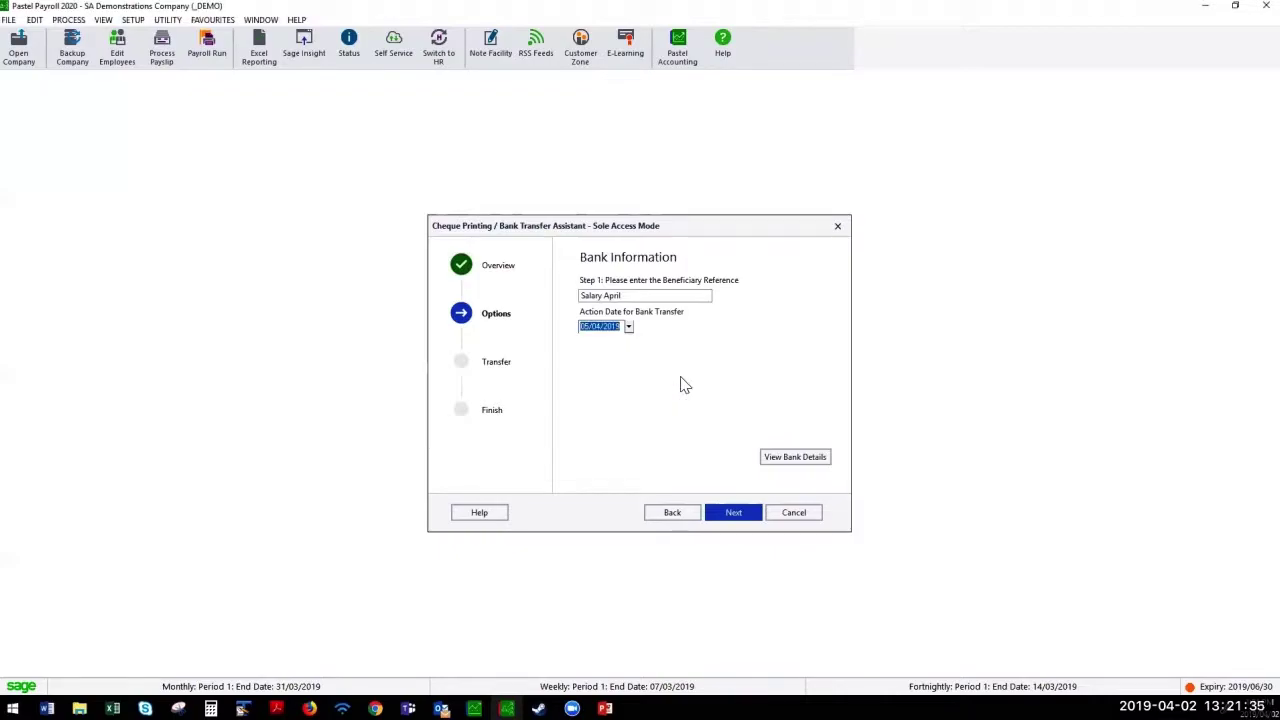
click(733, 513)
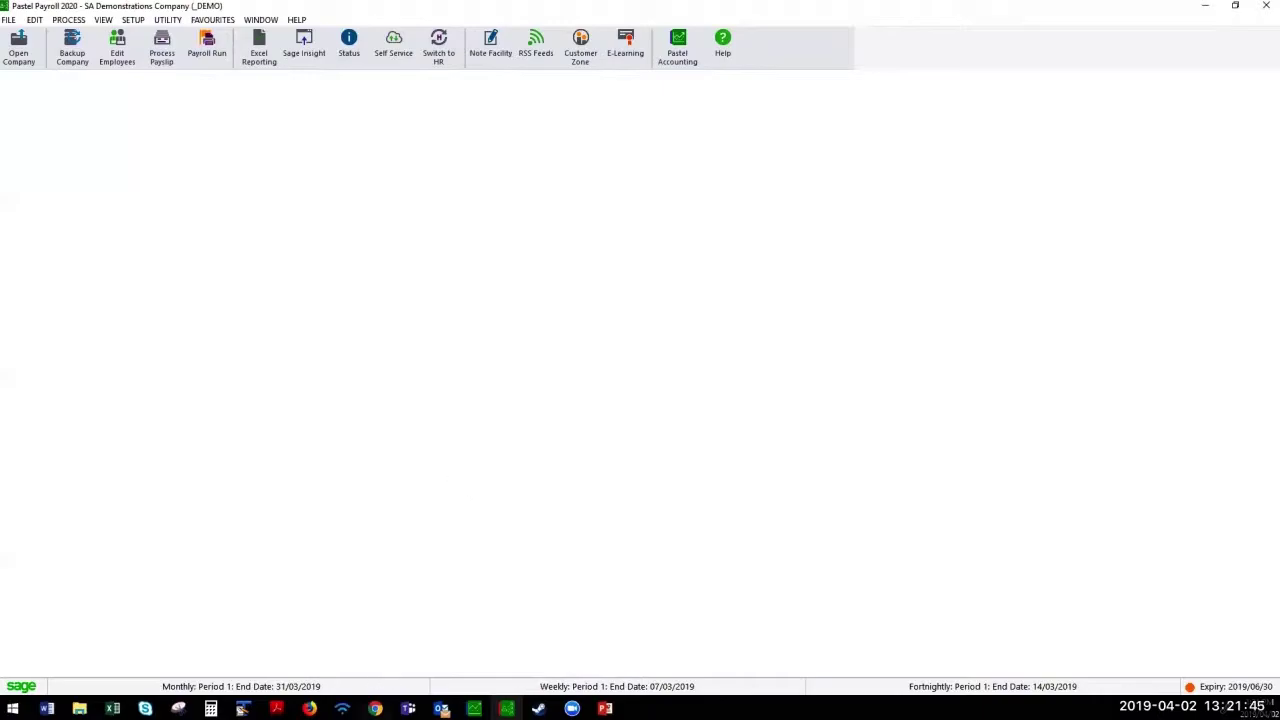
Step: Open Payments > Salaries > Salary batches and mark the 05 Apr batch's 6 payments totalling R 87 551.98
mouse_move(375, 708)
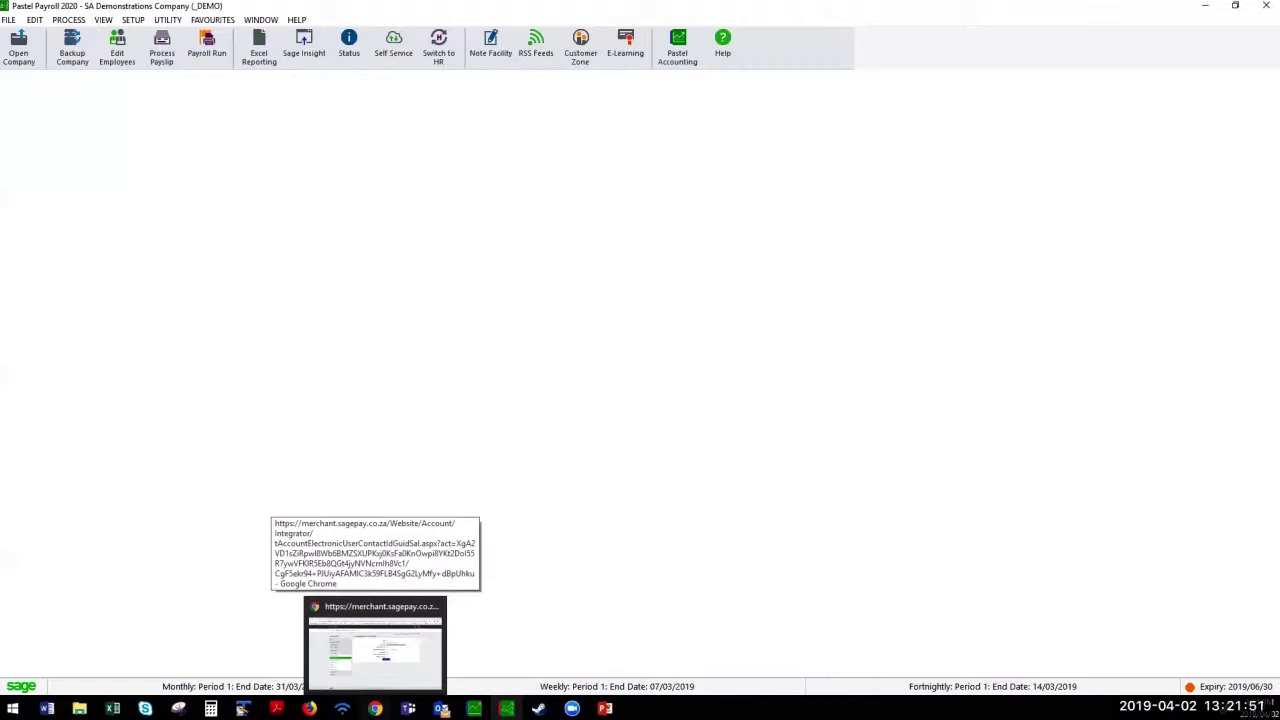
click(375, 652)
mouse_move(285, 135)
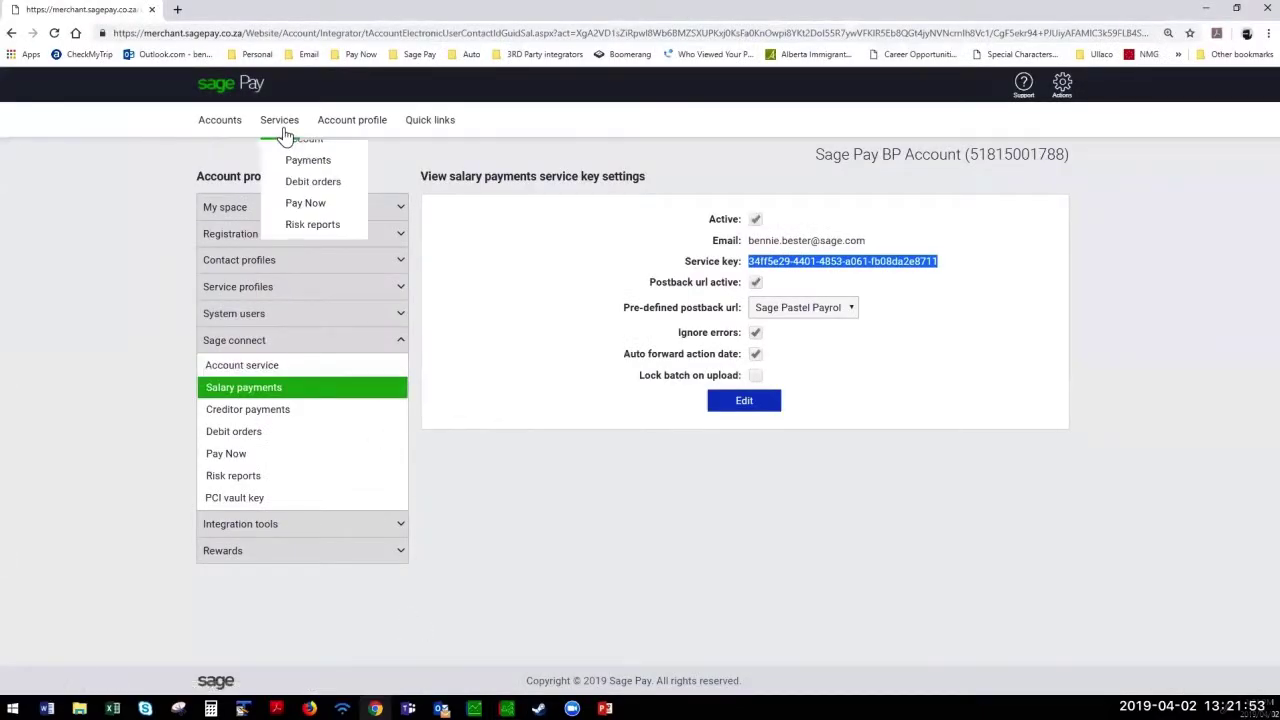
click(300, 180)
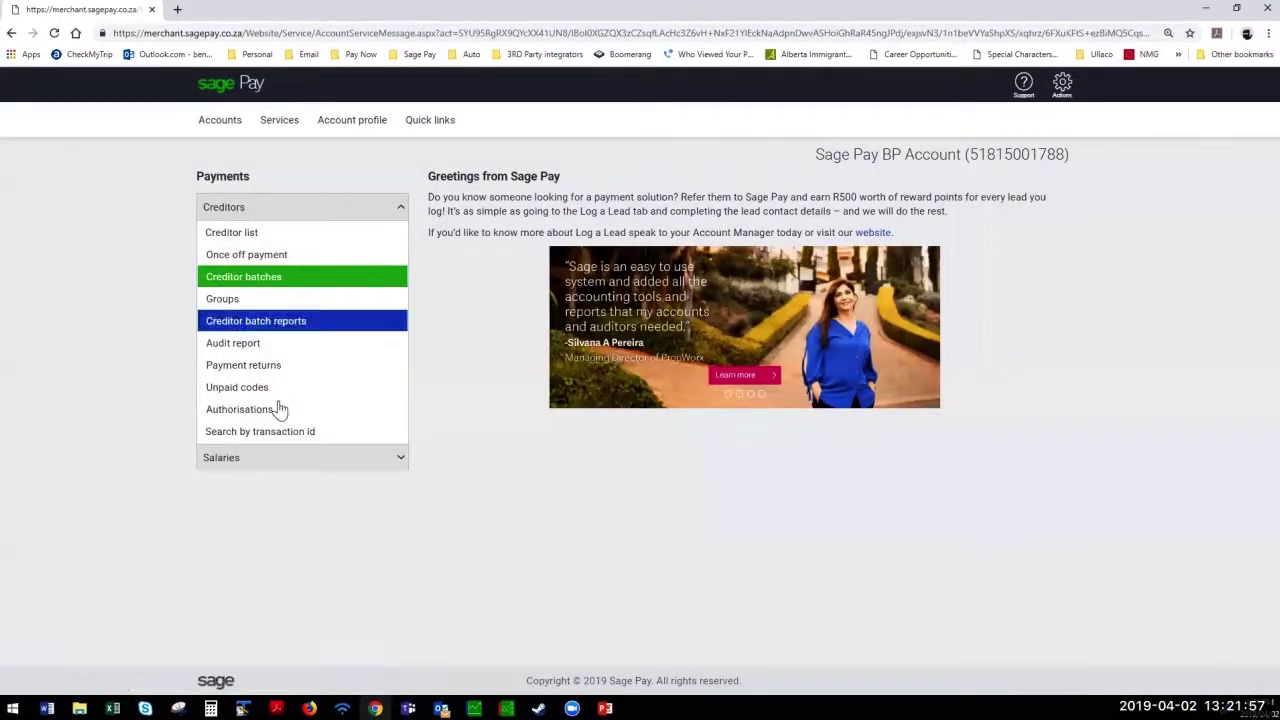
click(286, 460)
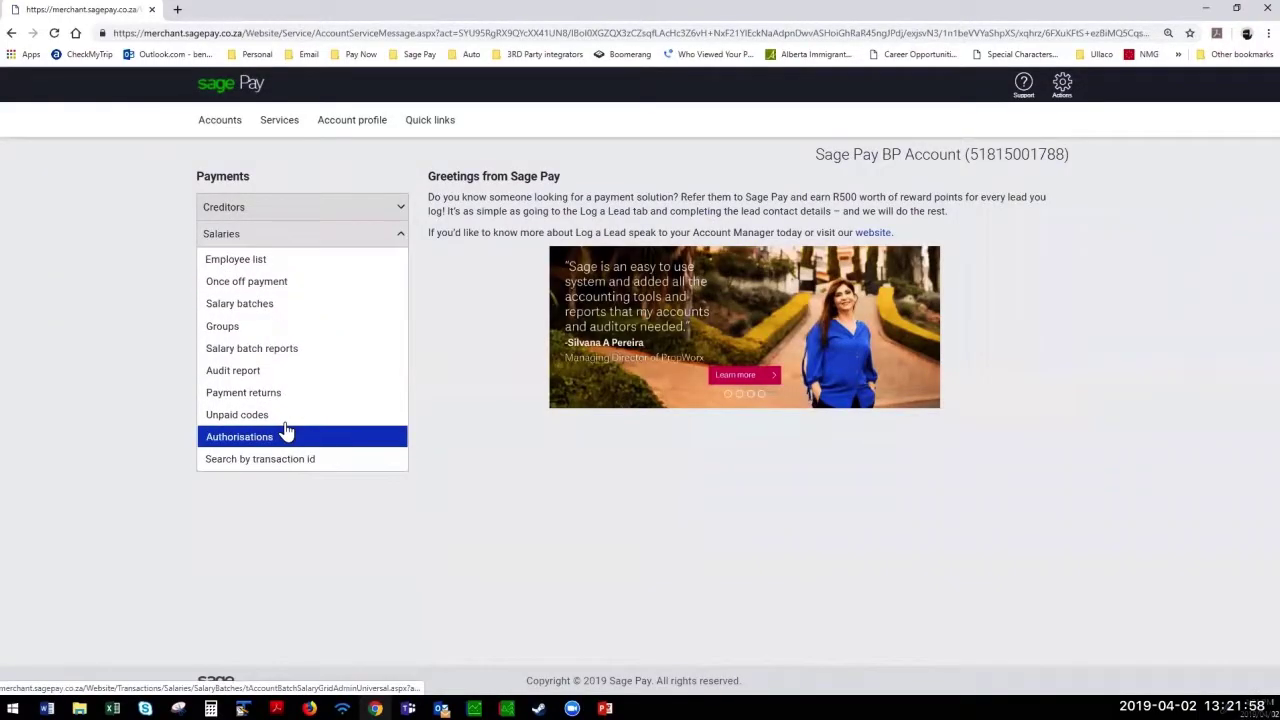
click(272, 314)
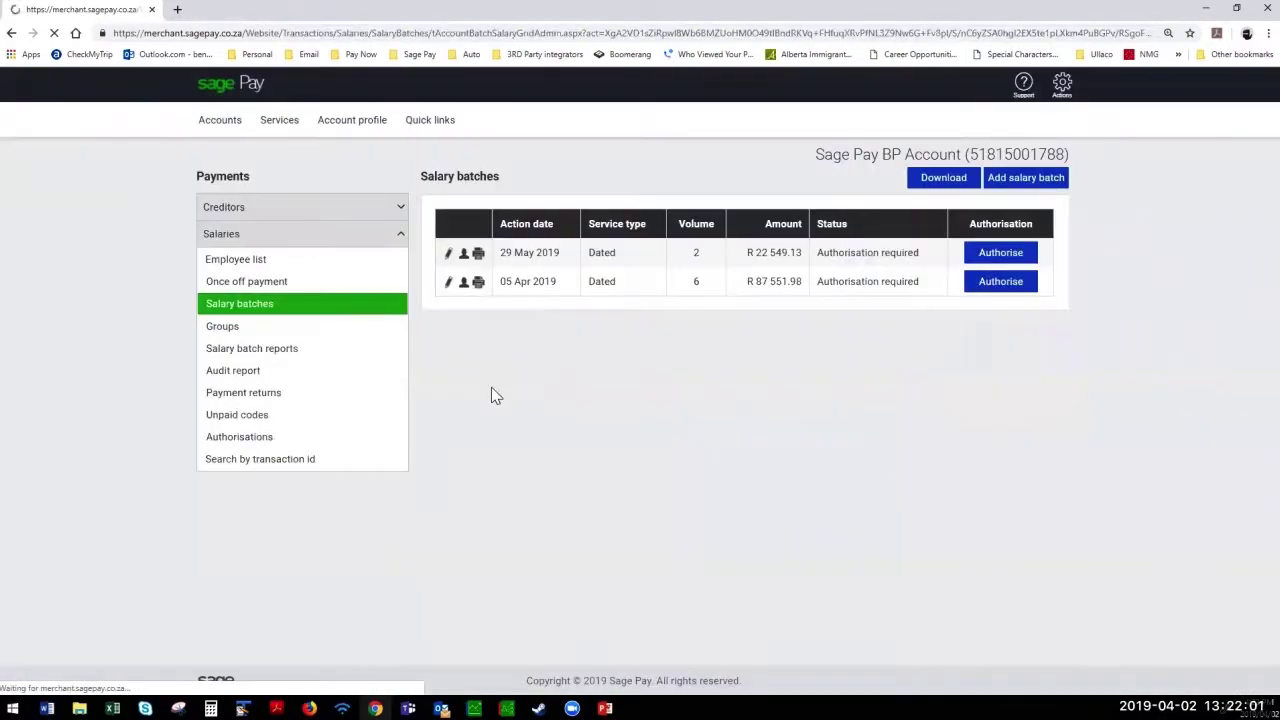
drag(831, 280, 697, 281)
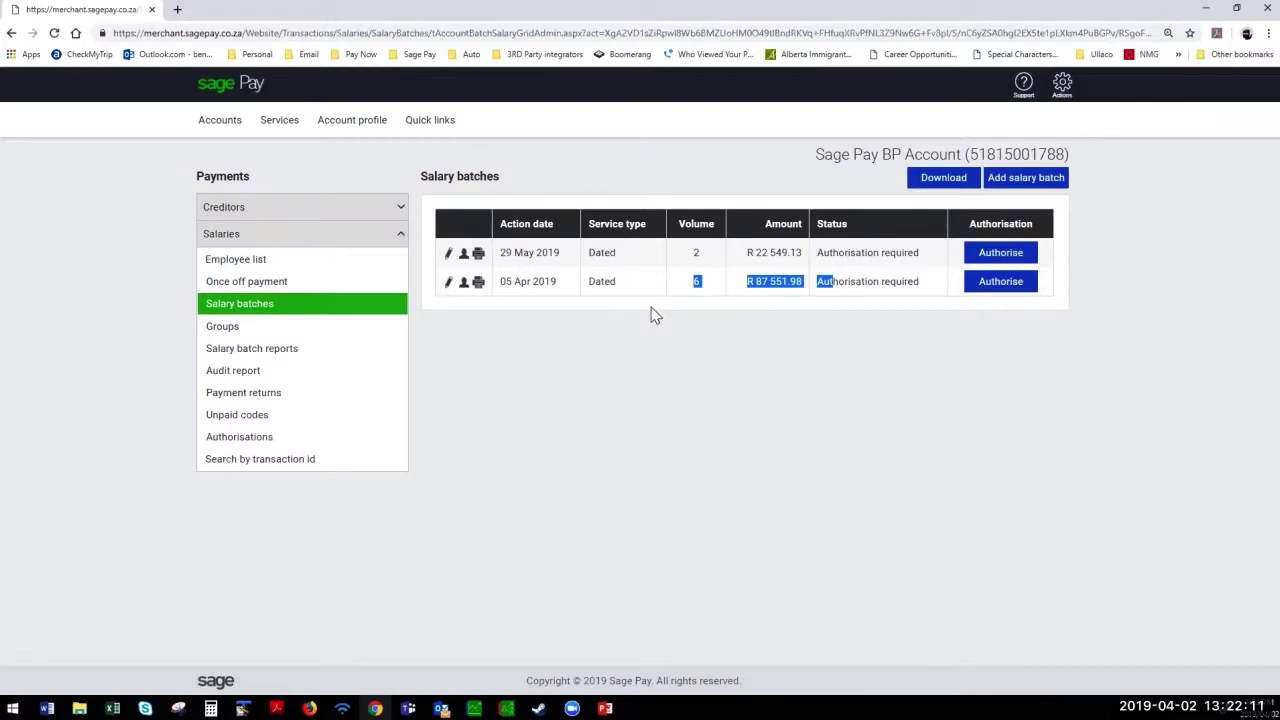
Step: Review the six payments in the 05 Apr 2019 batch, then start authorising it
click(463, 284)
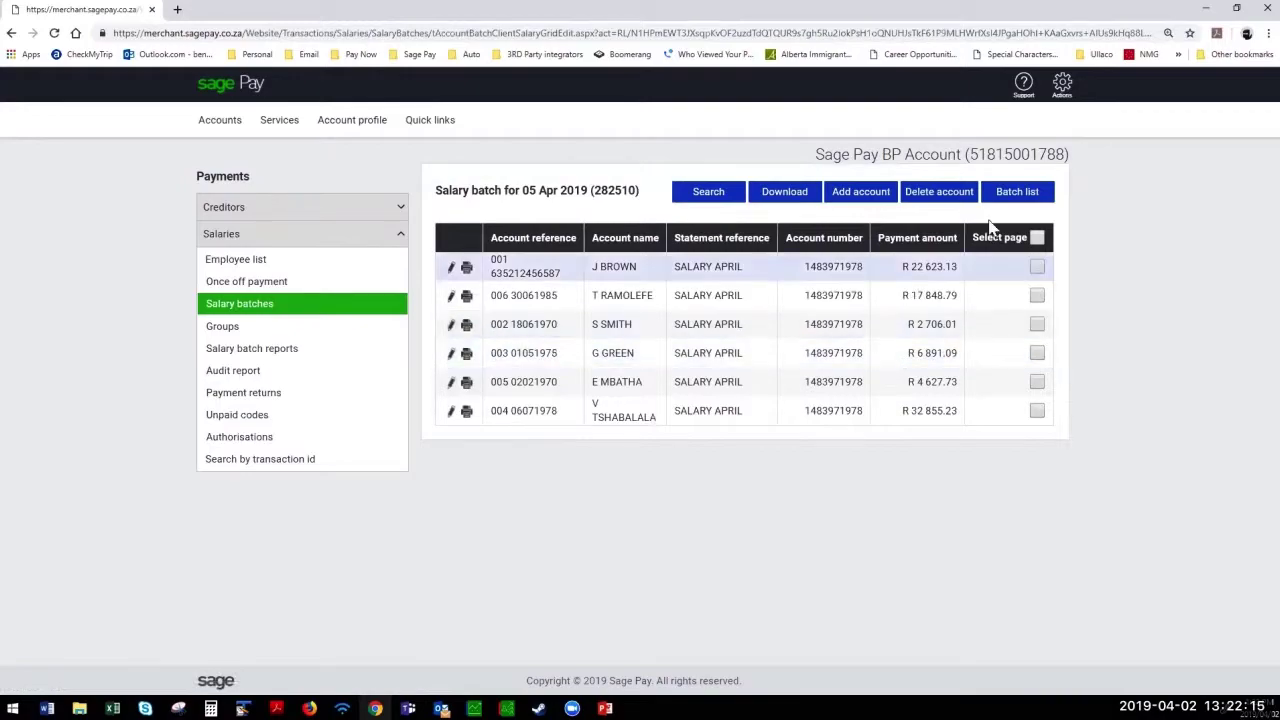
click(1005, 197)
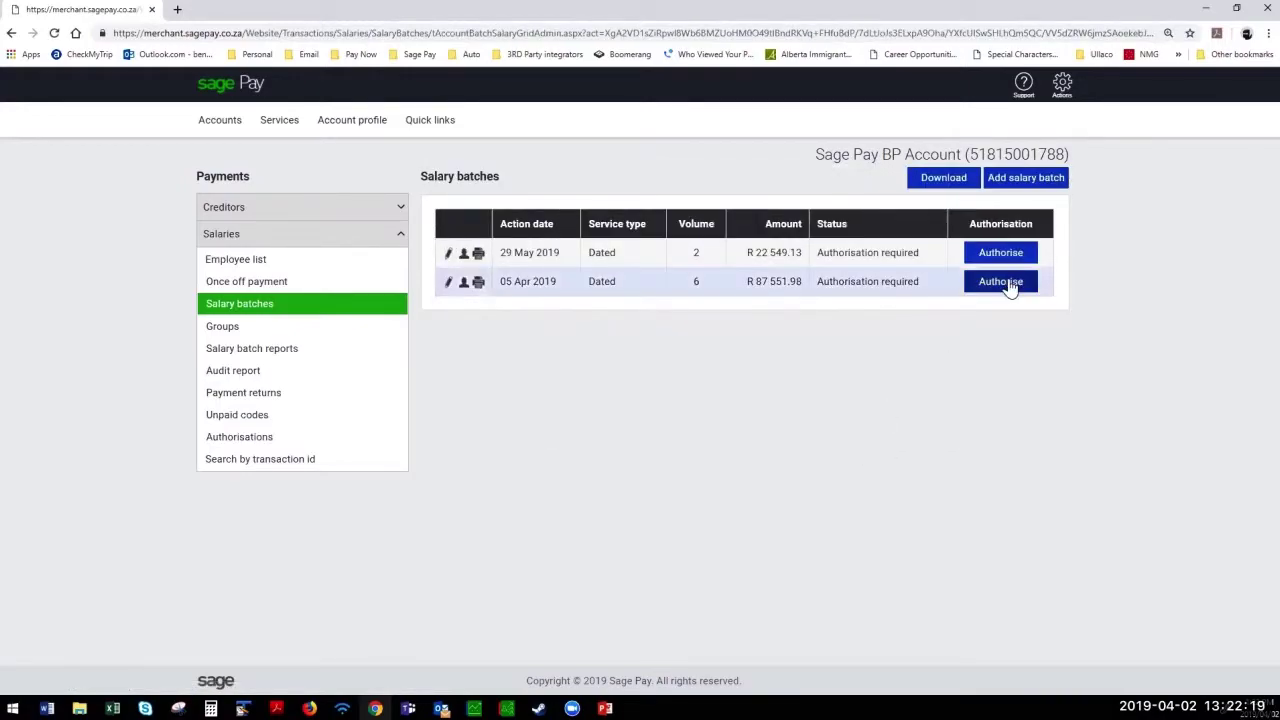
click(1002, 283)
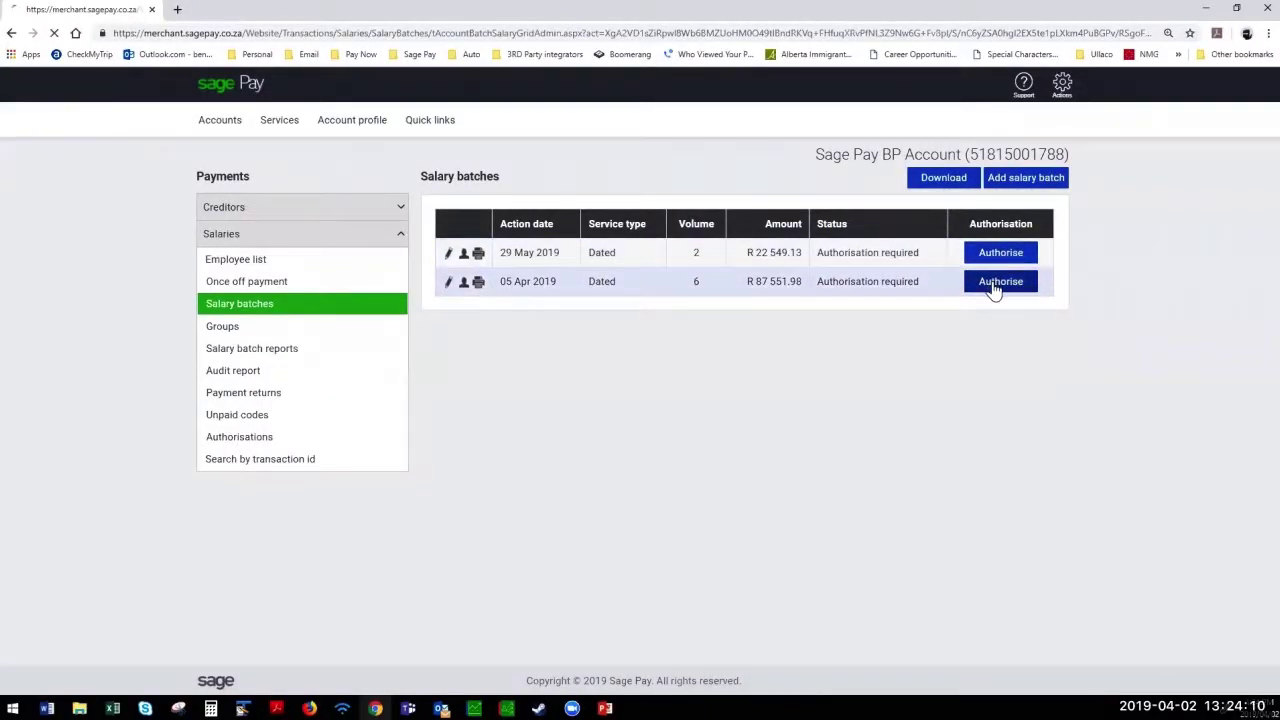
Step: Start authorising the 05 Apr salary batch again and scroll down the confirmation page
click(994, 287)
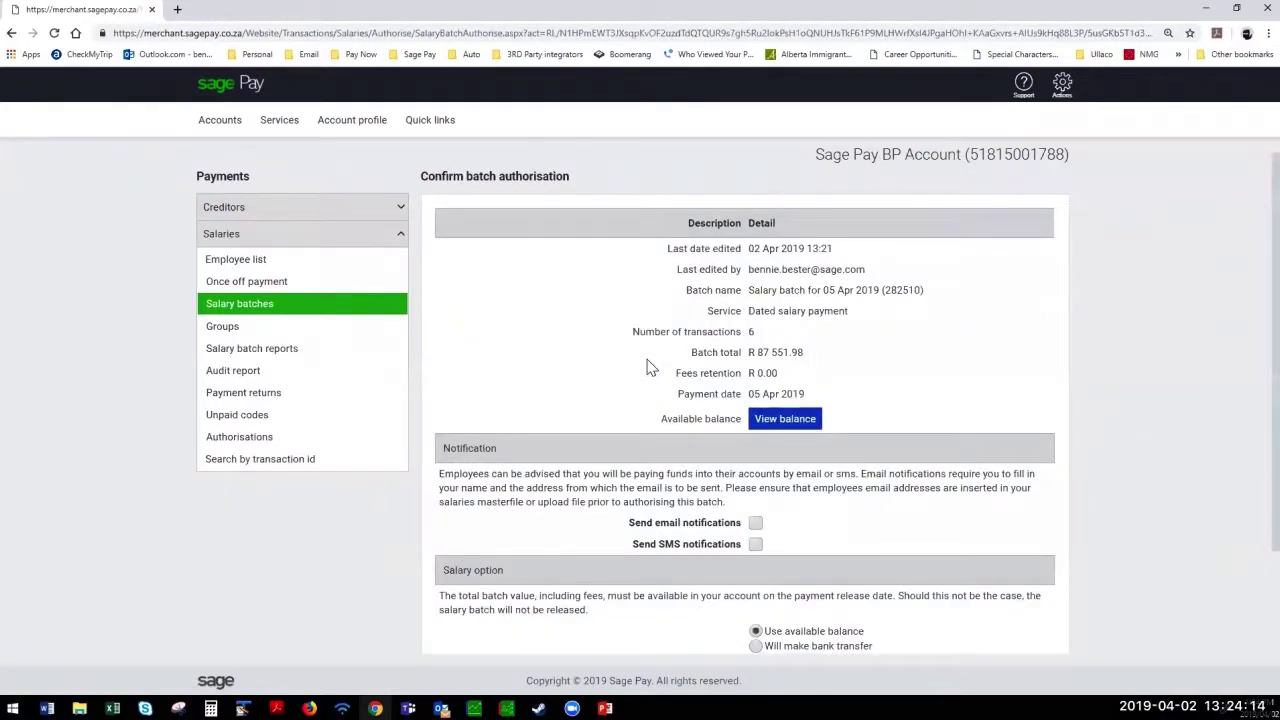
scroll(676, 355, down, 1)
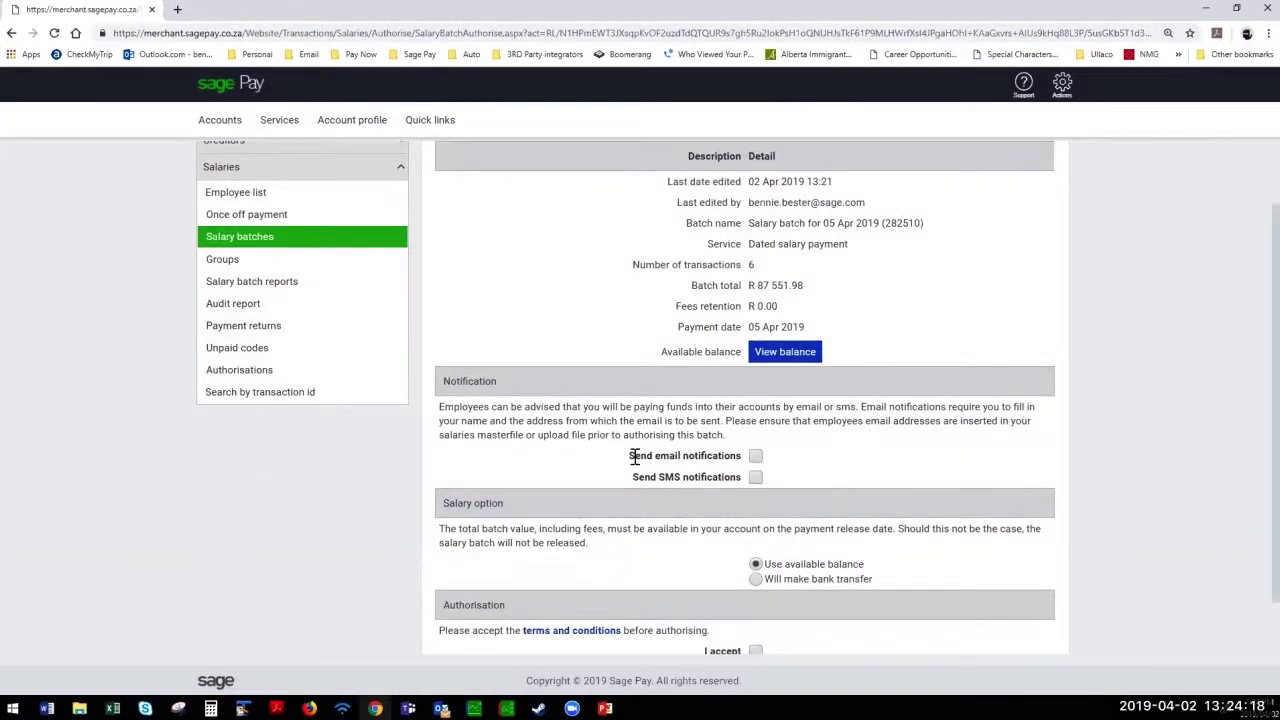
scroll(662, 477, down, 1)
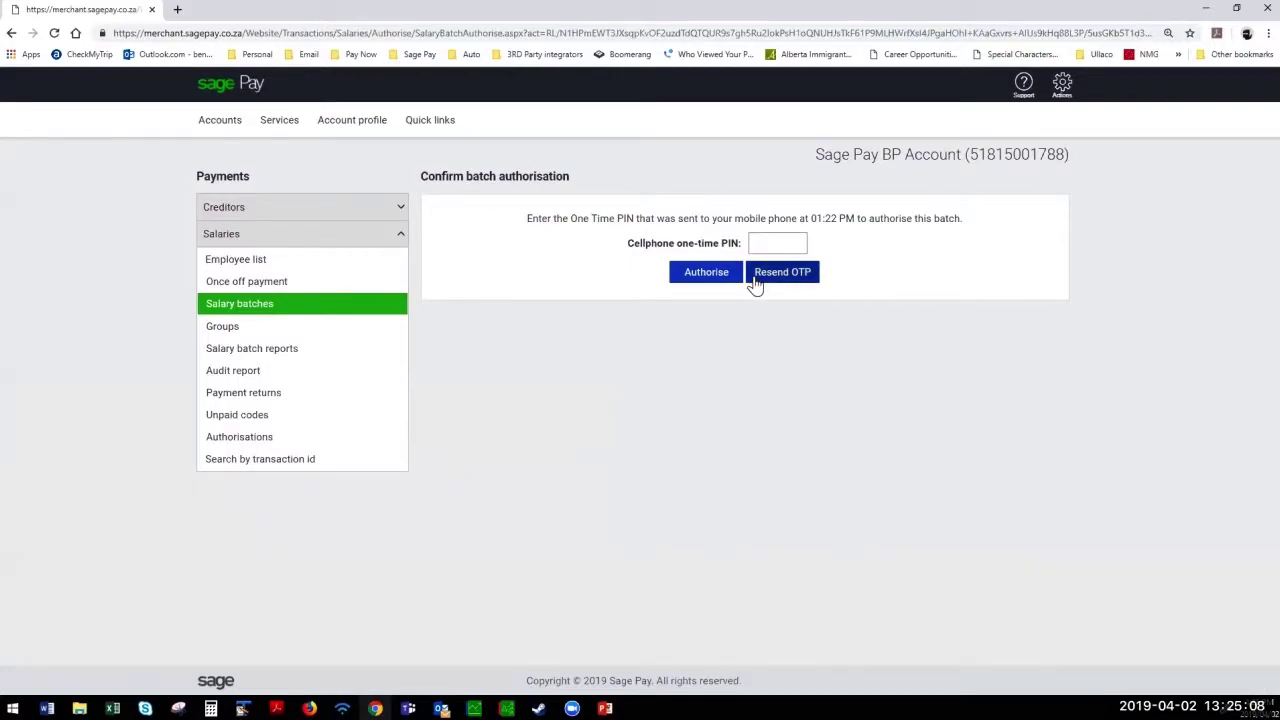
click(768, 241)
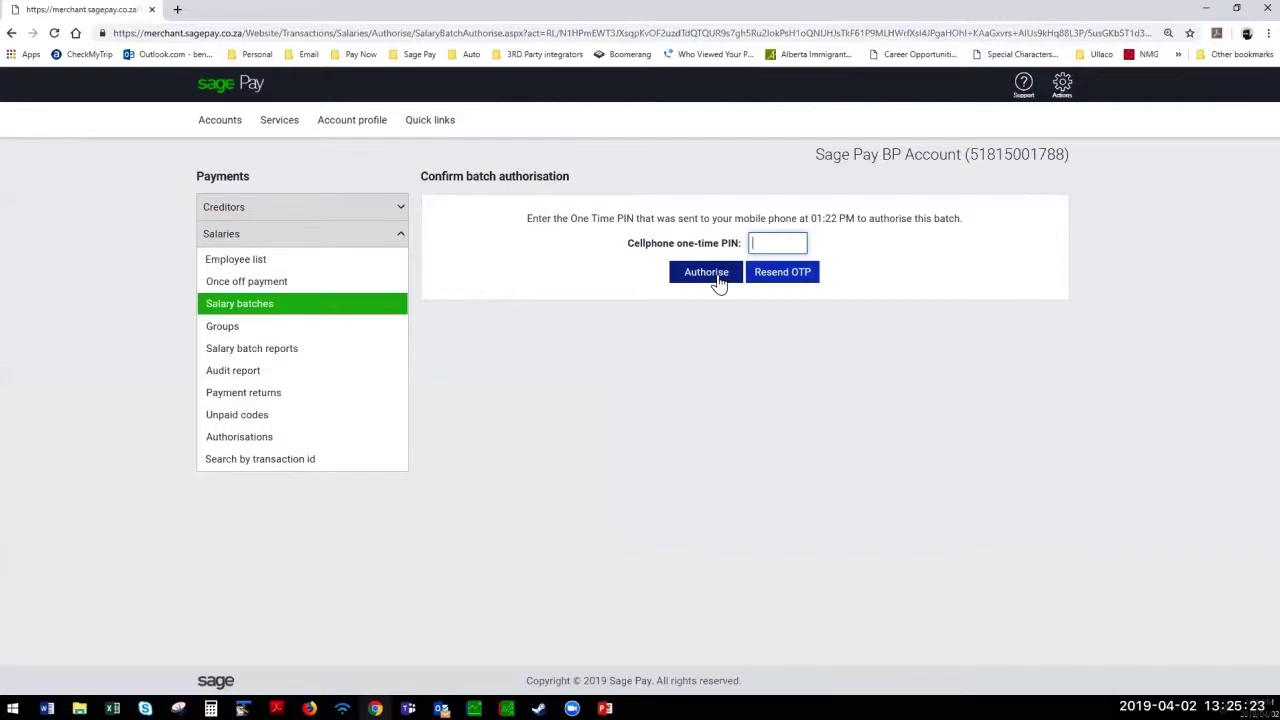
click(707, 325)
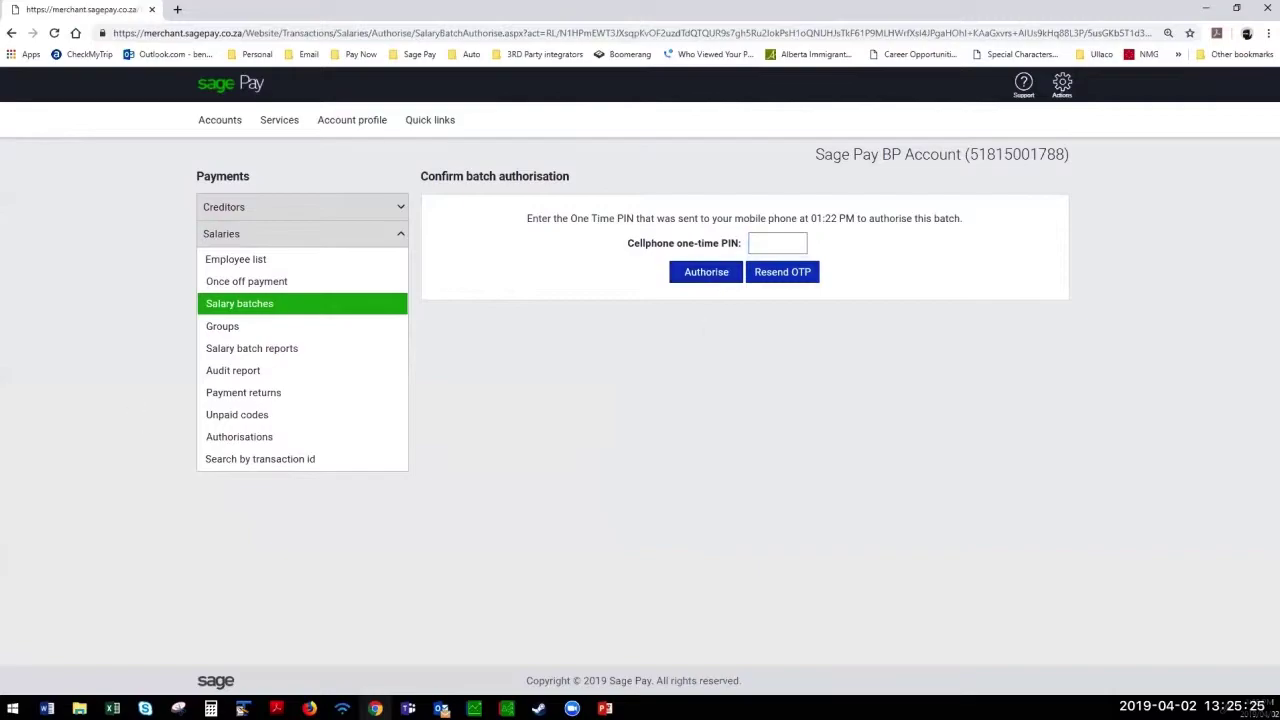